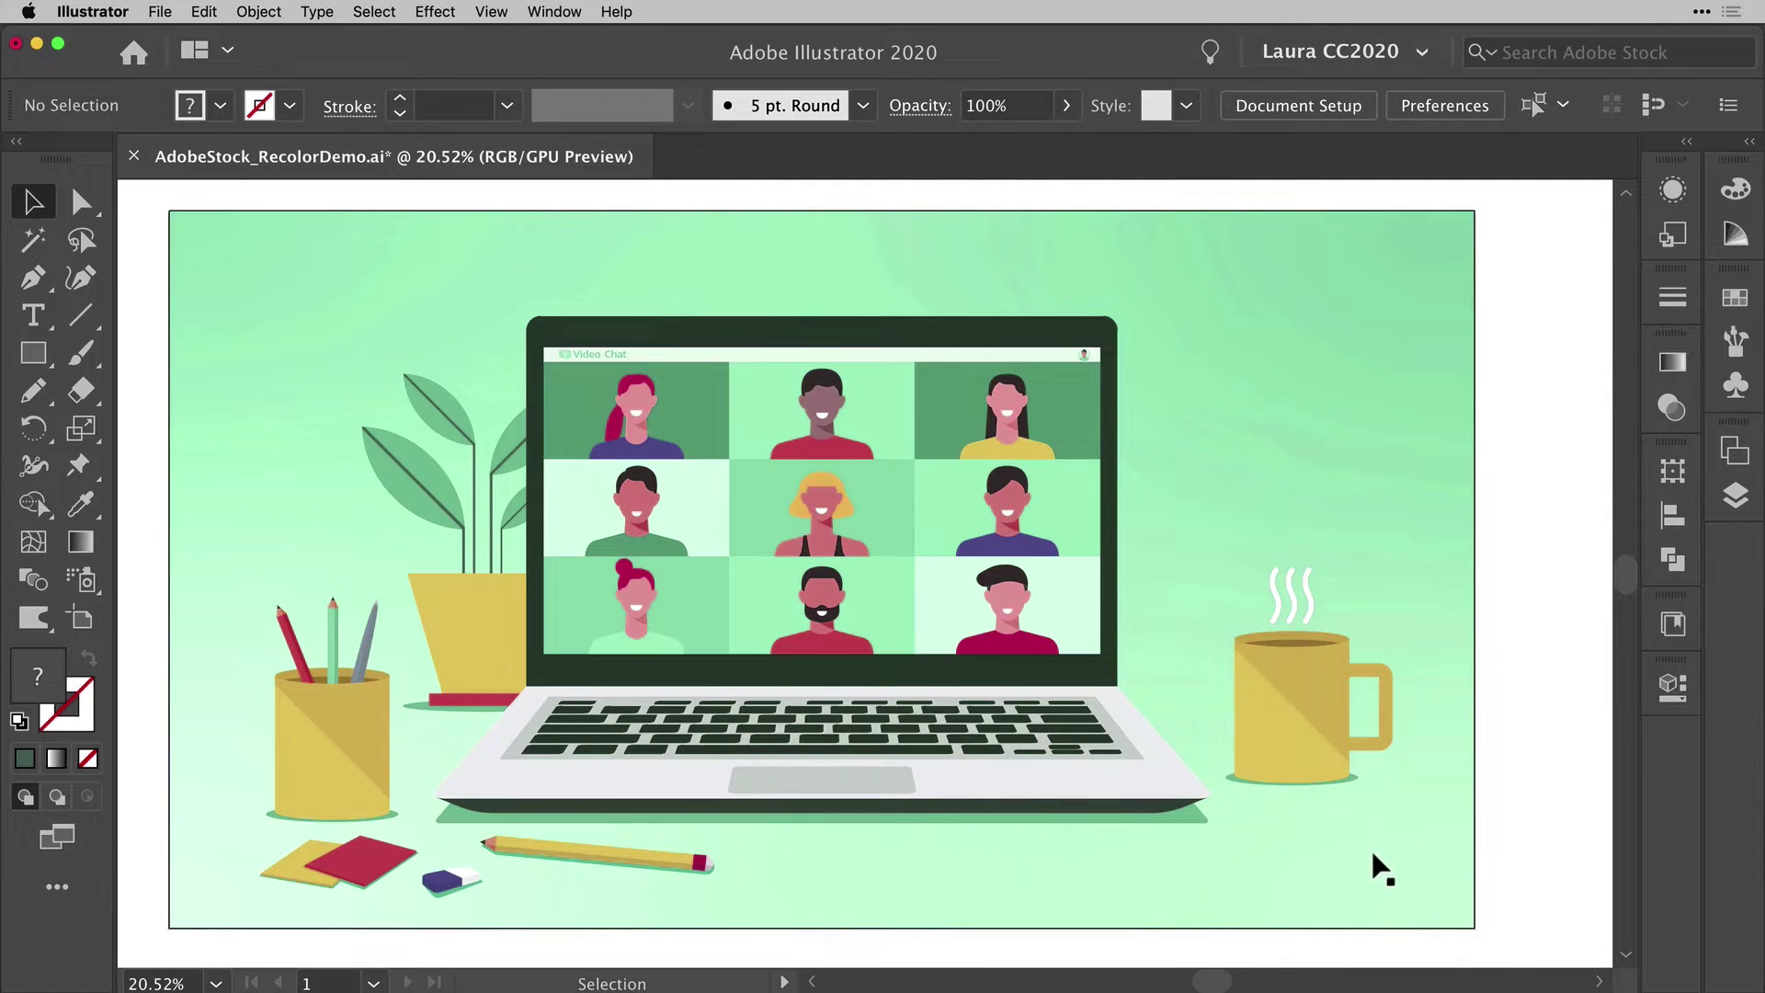
{"action": "key", "text": "super+a"}
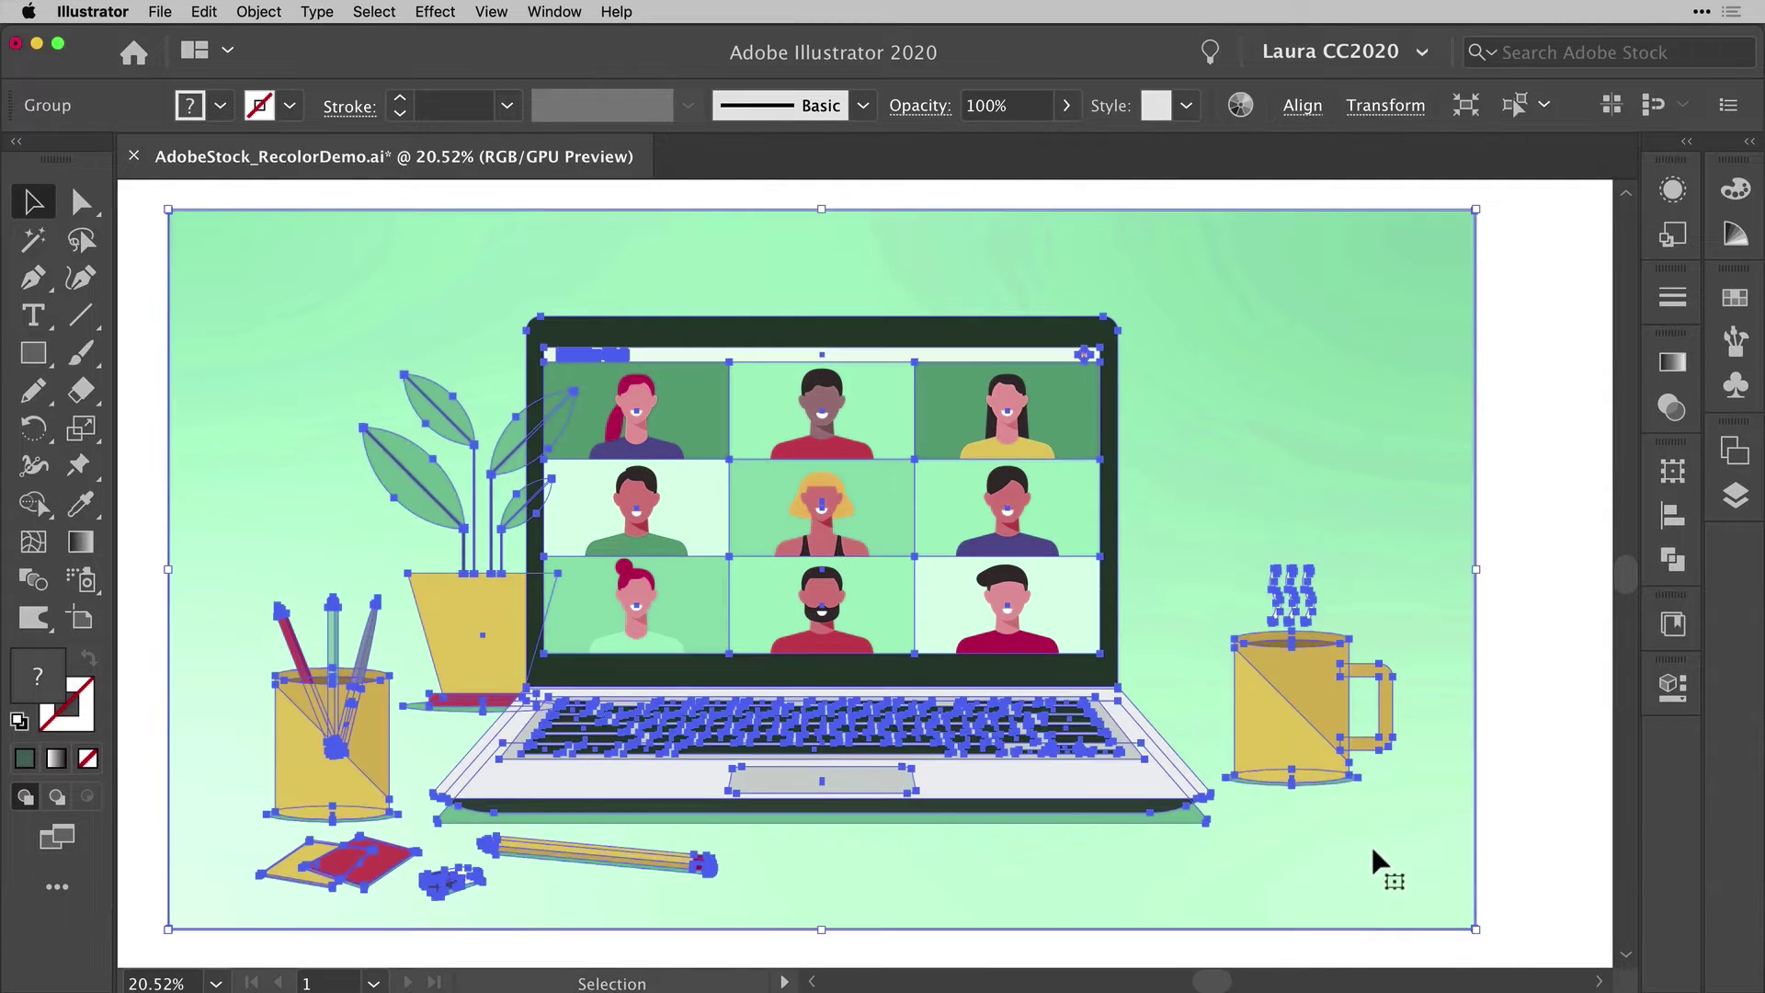
{"action": "left_click", "coordinate": [1240, 105]}
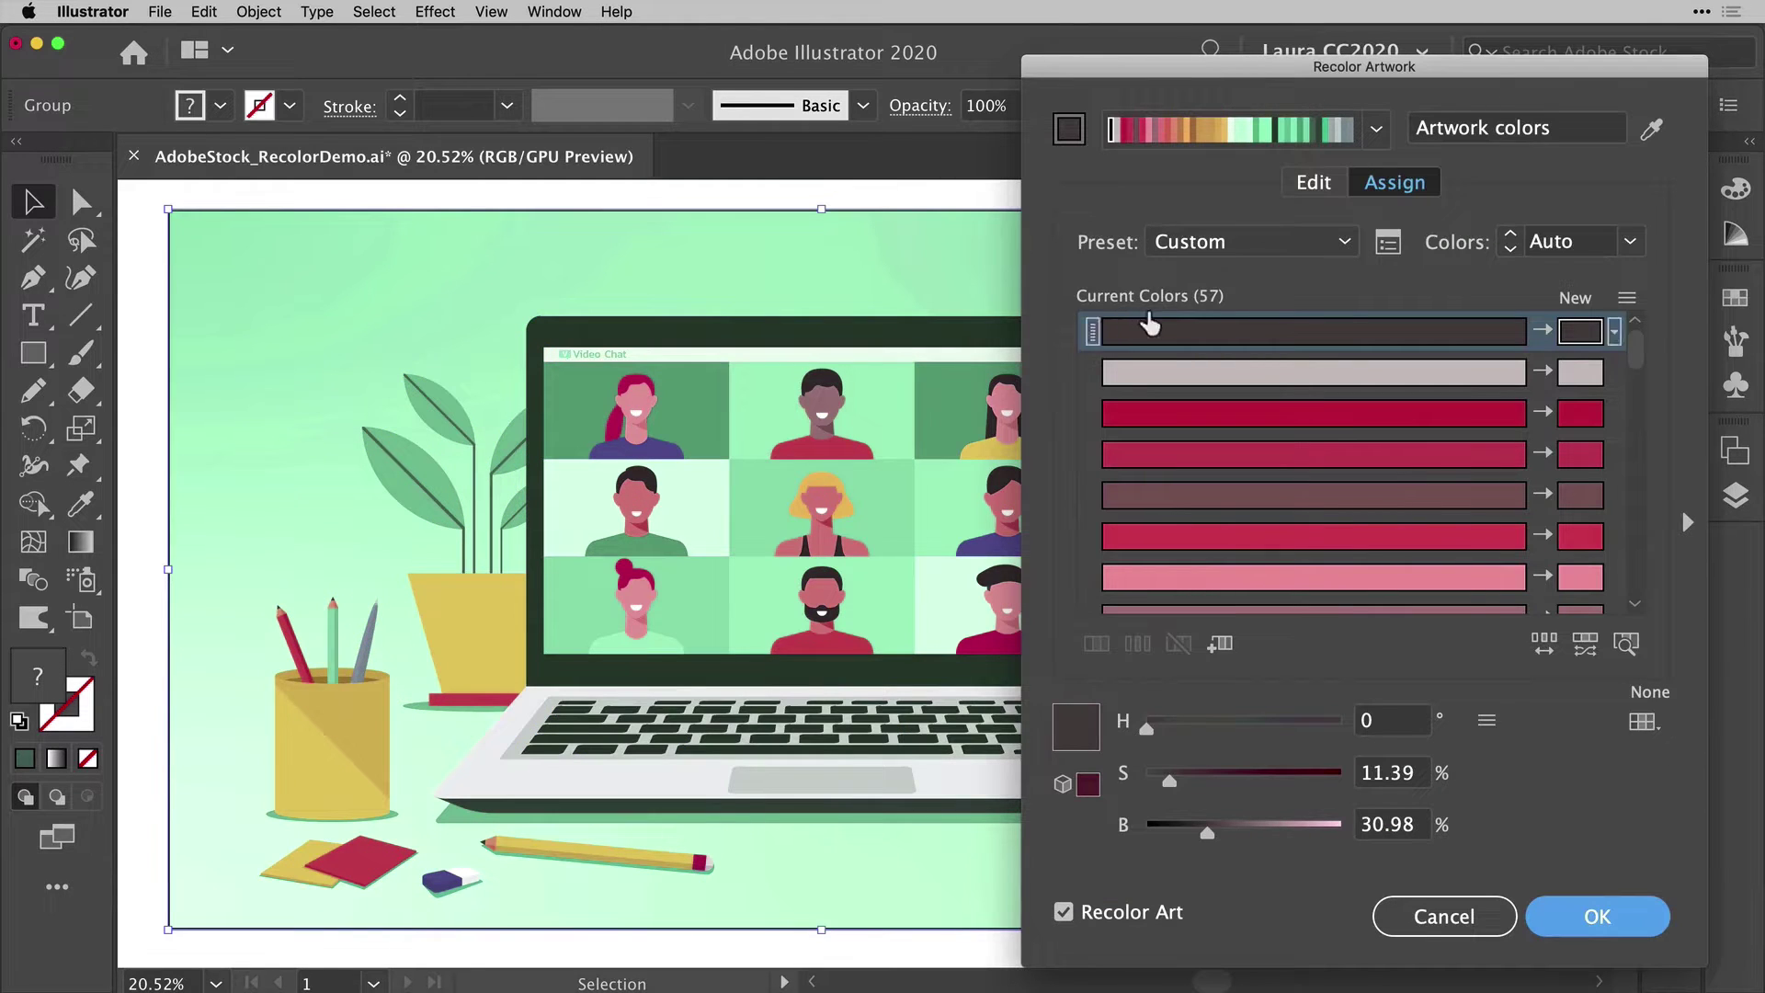
{"action": "left_click_drag", "start_coordinate": [1639, 359], "coordinate": [1665, 545]}
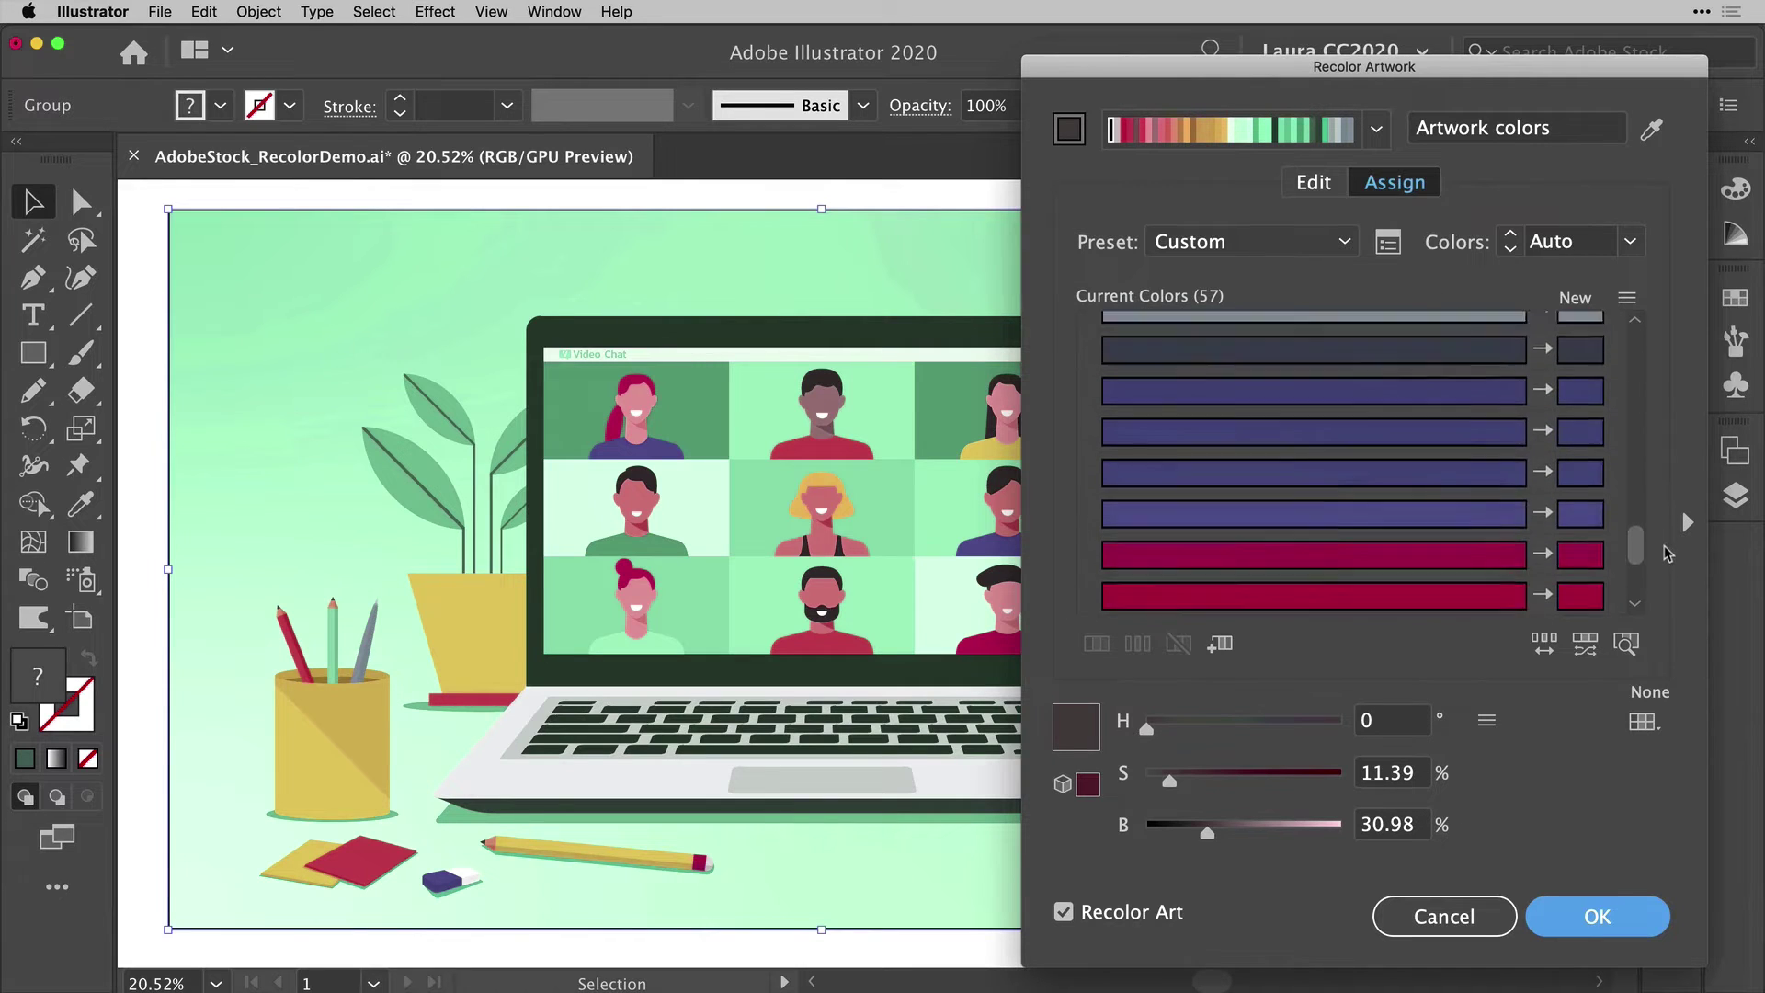
{"action": "left_click", "coordinate": [1479, 916]}
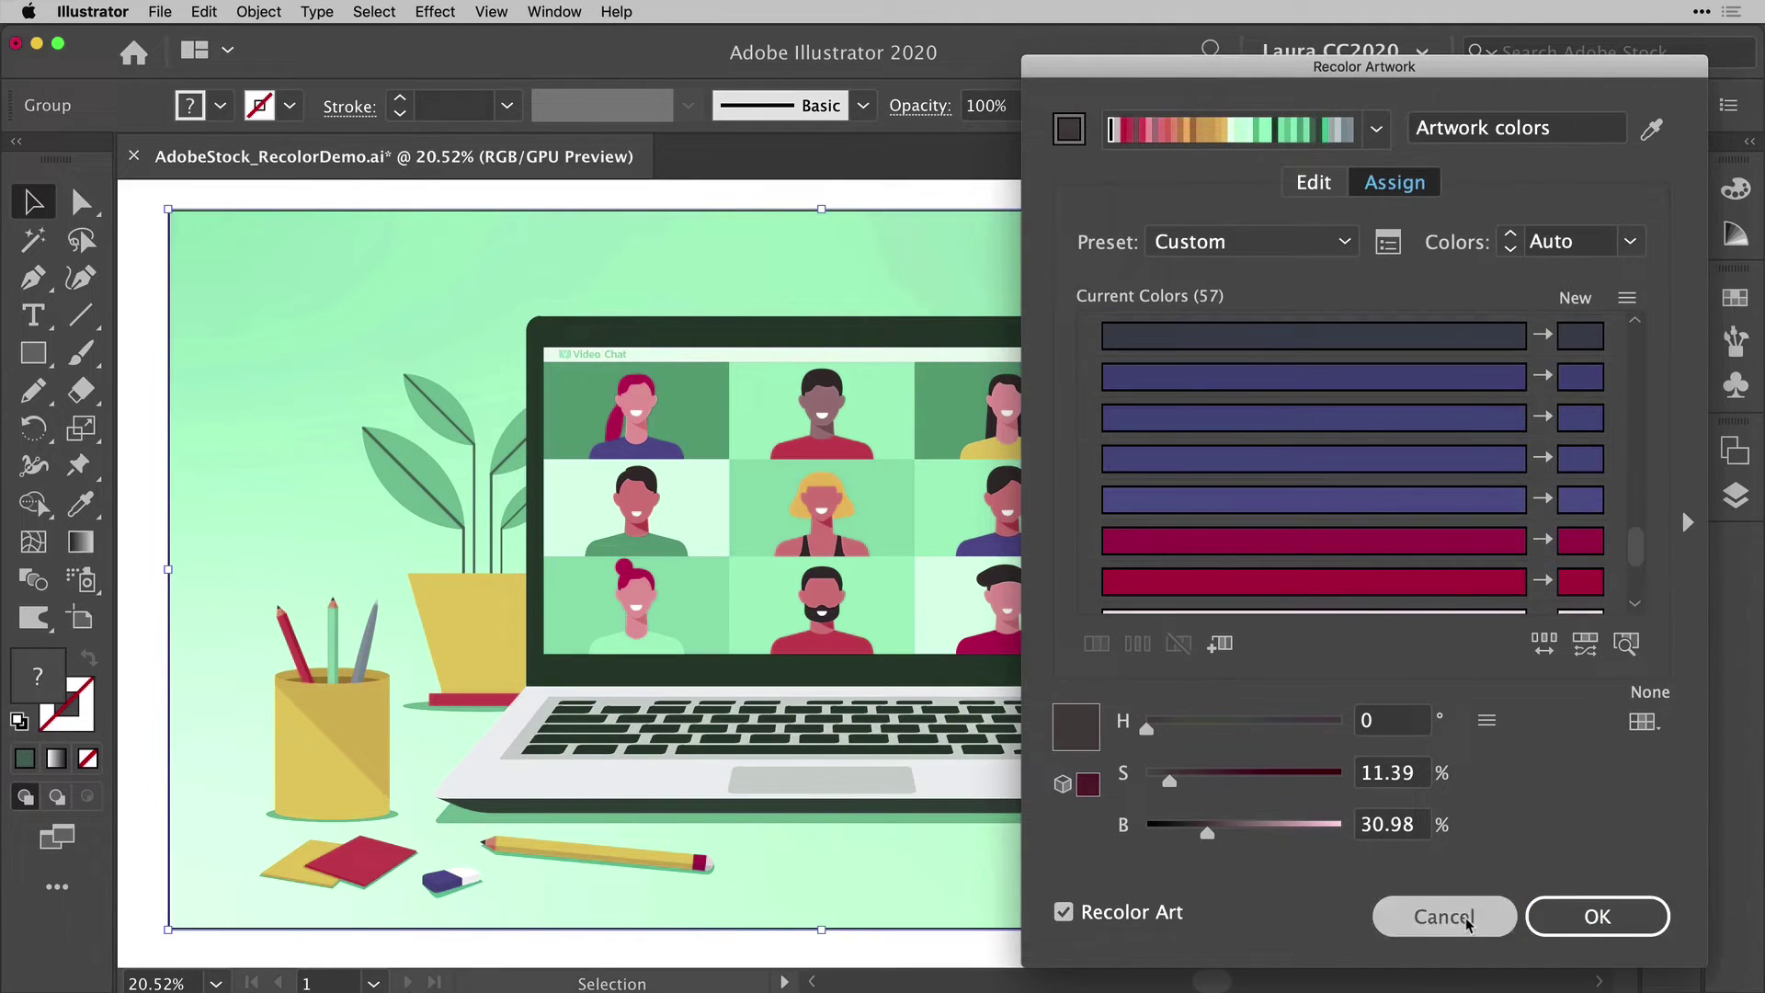
Step: Deselect everything, then use the Magic Wand on a green area to select all matching green objects
{"action": "left_click", "coordinate": [1541, 870]}
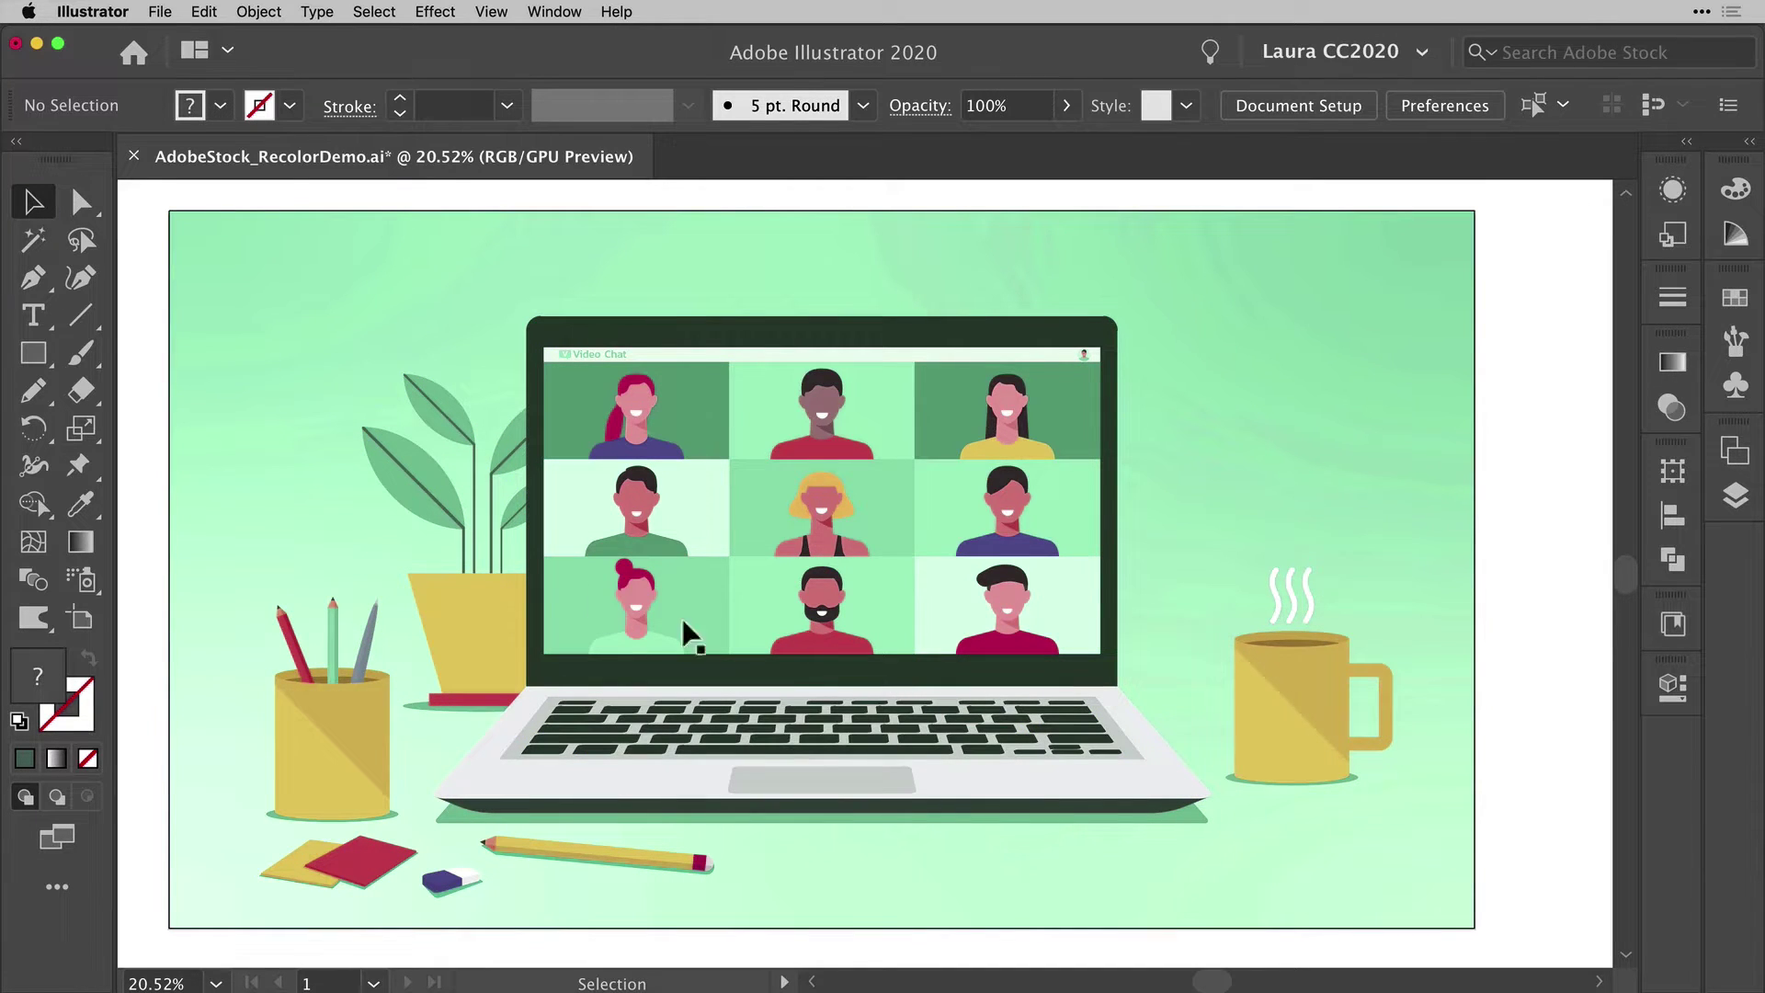
{"action": "left_click", "coordinate": [34, 242]}
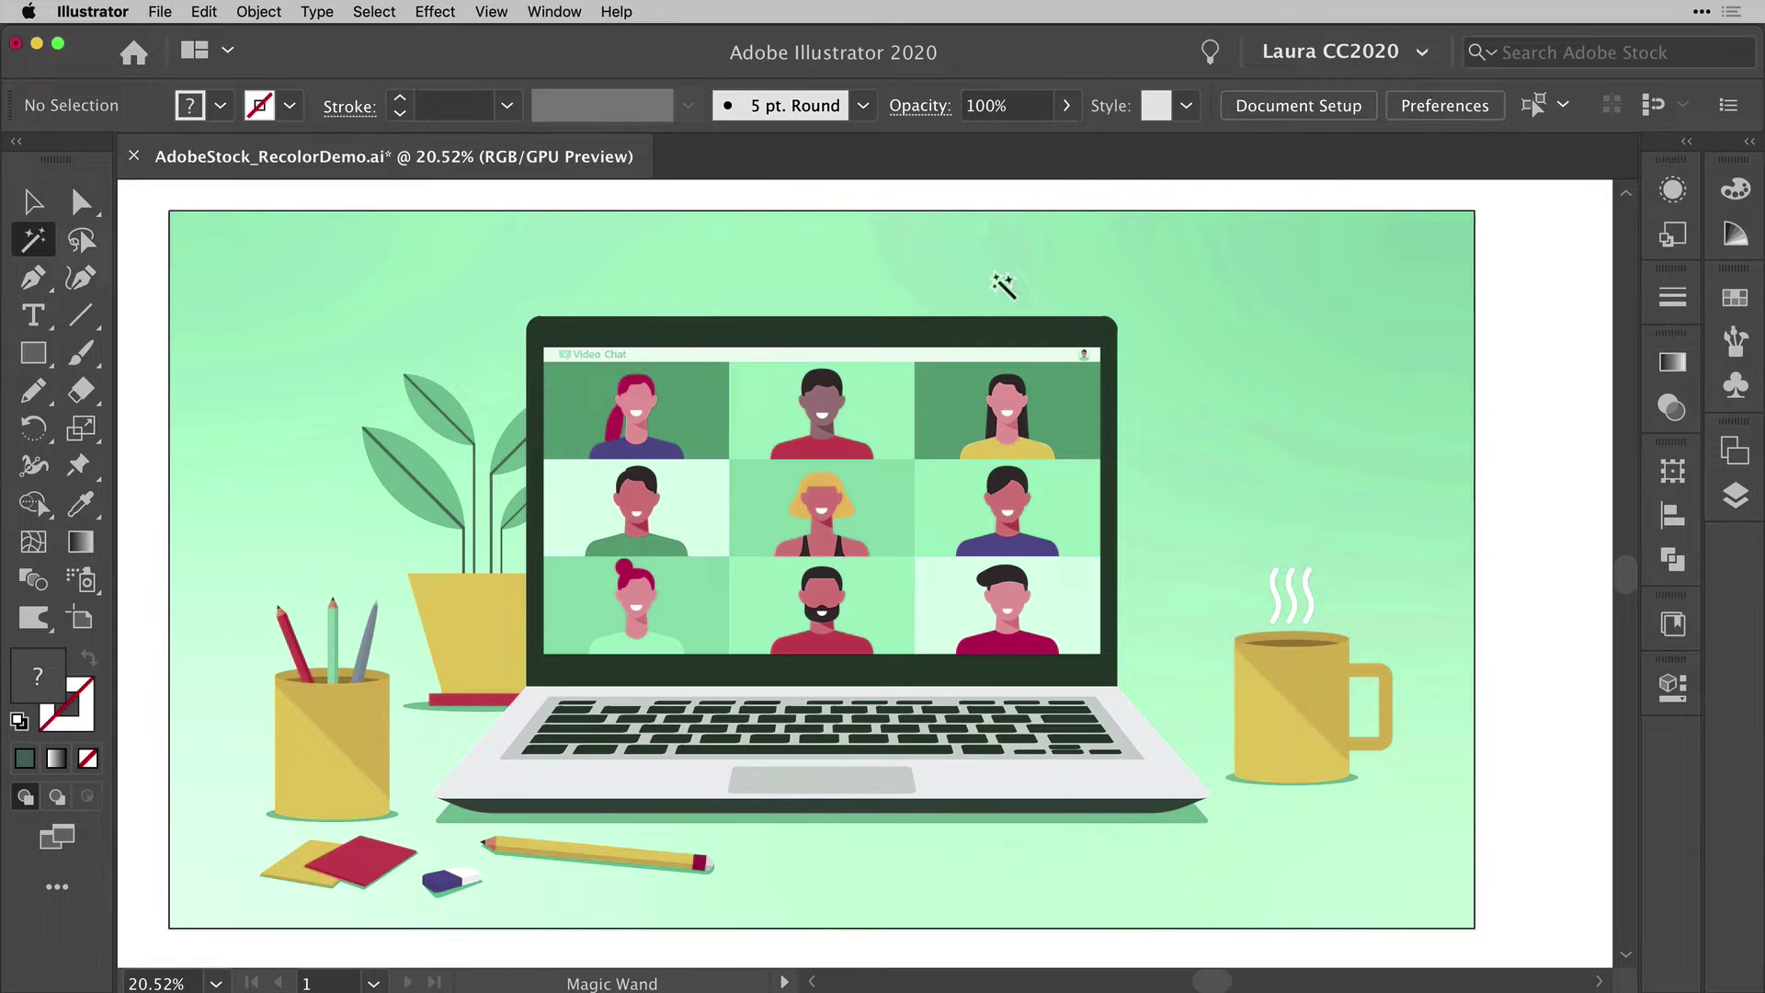
{"action": "left_click", "coordinate": [889, 420]}
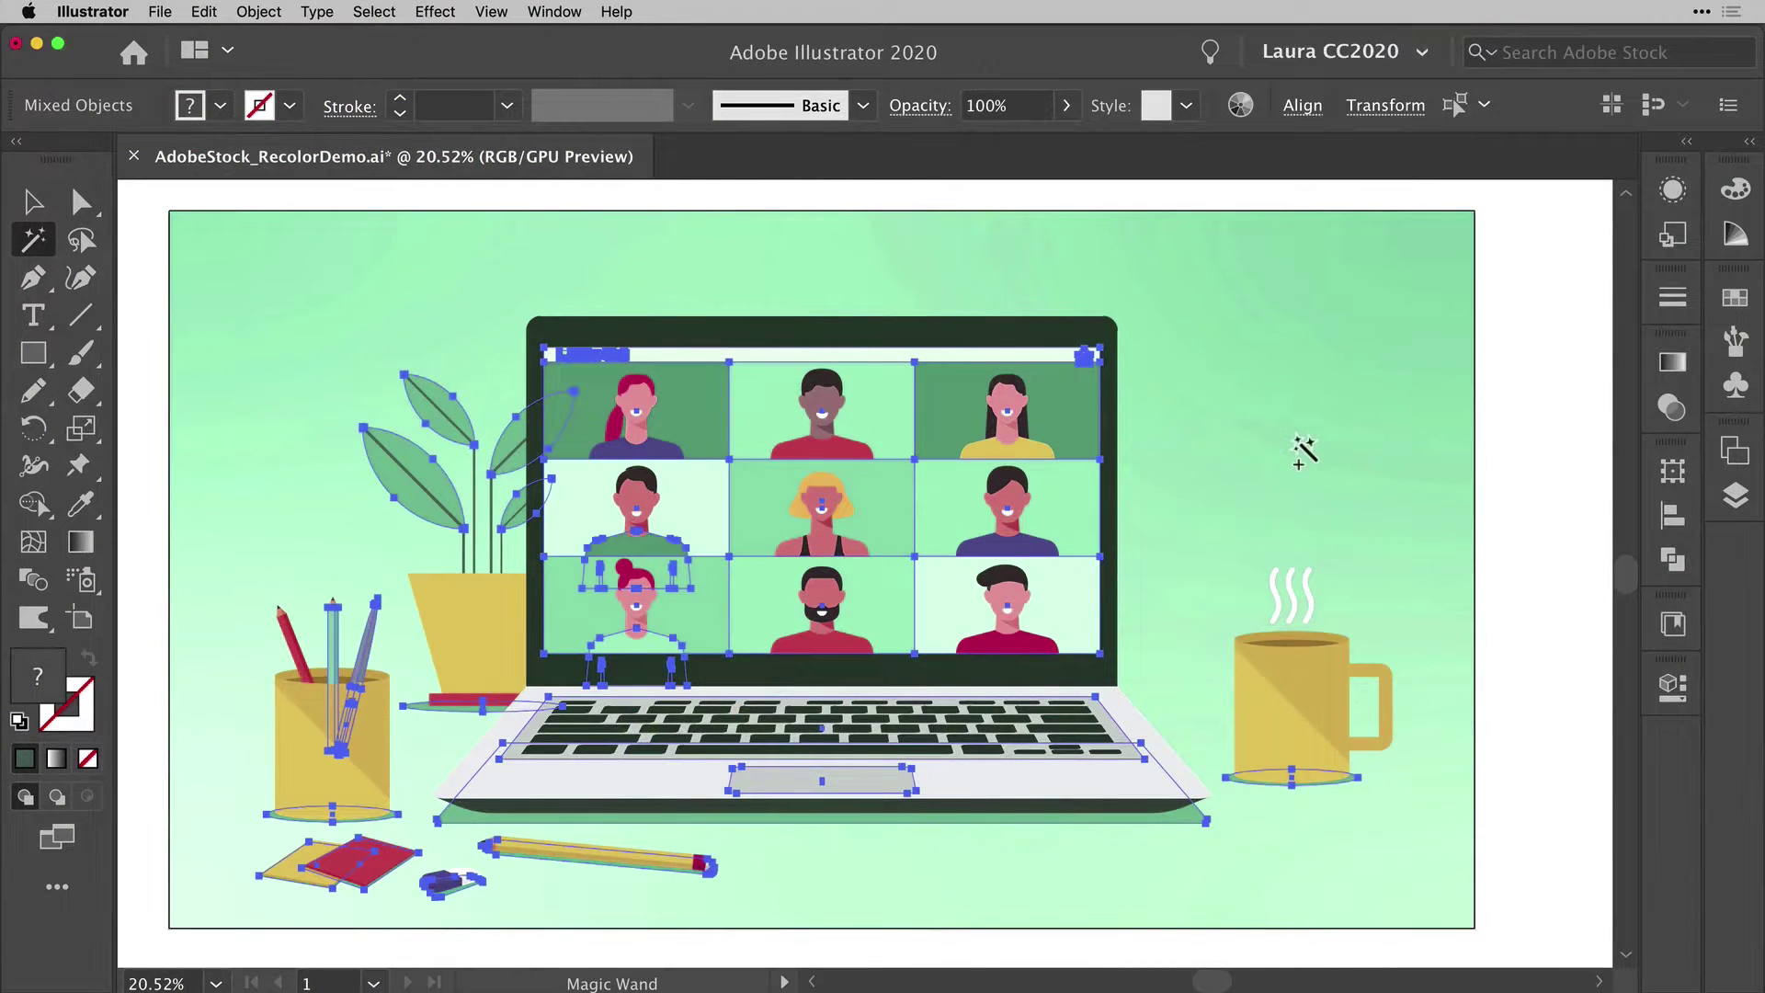
Step: Add the gradient background to the selection and exclude three grey colours in Recolor Artwork
{"action": "left_click", "coordinate": [1305, 446], "text": "shift"}
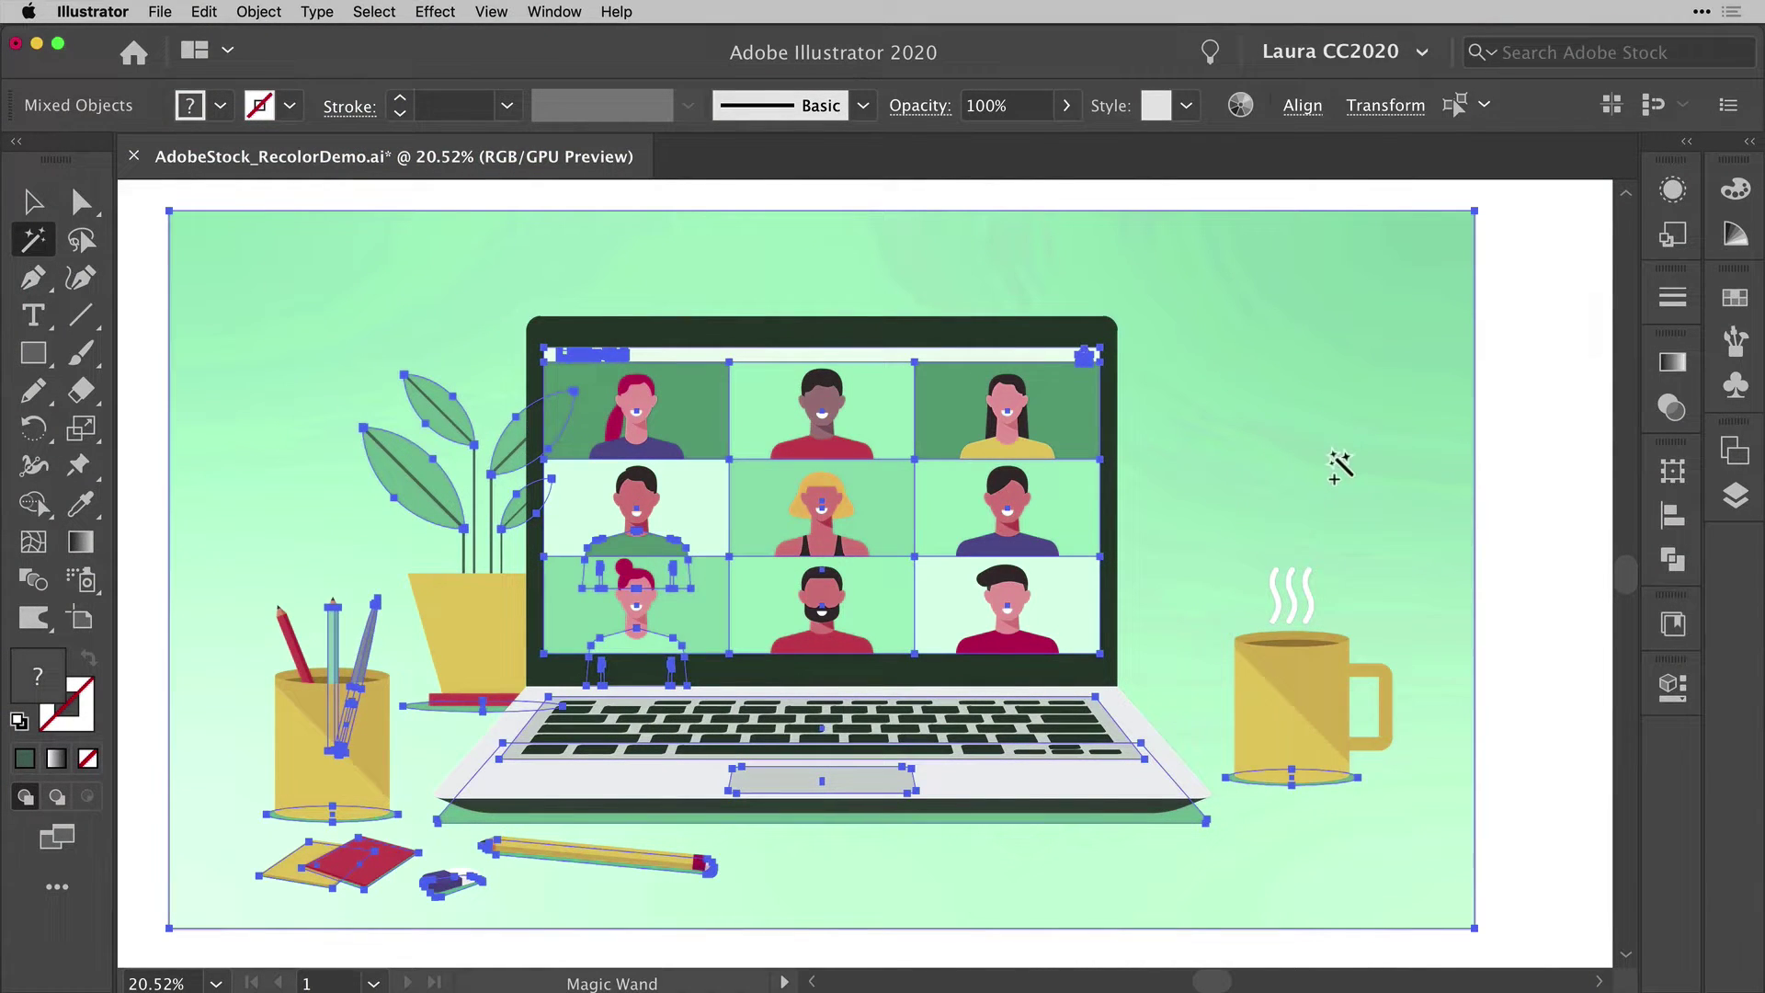
{"action": "left_click", "coordinate": [1240, 111]}
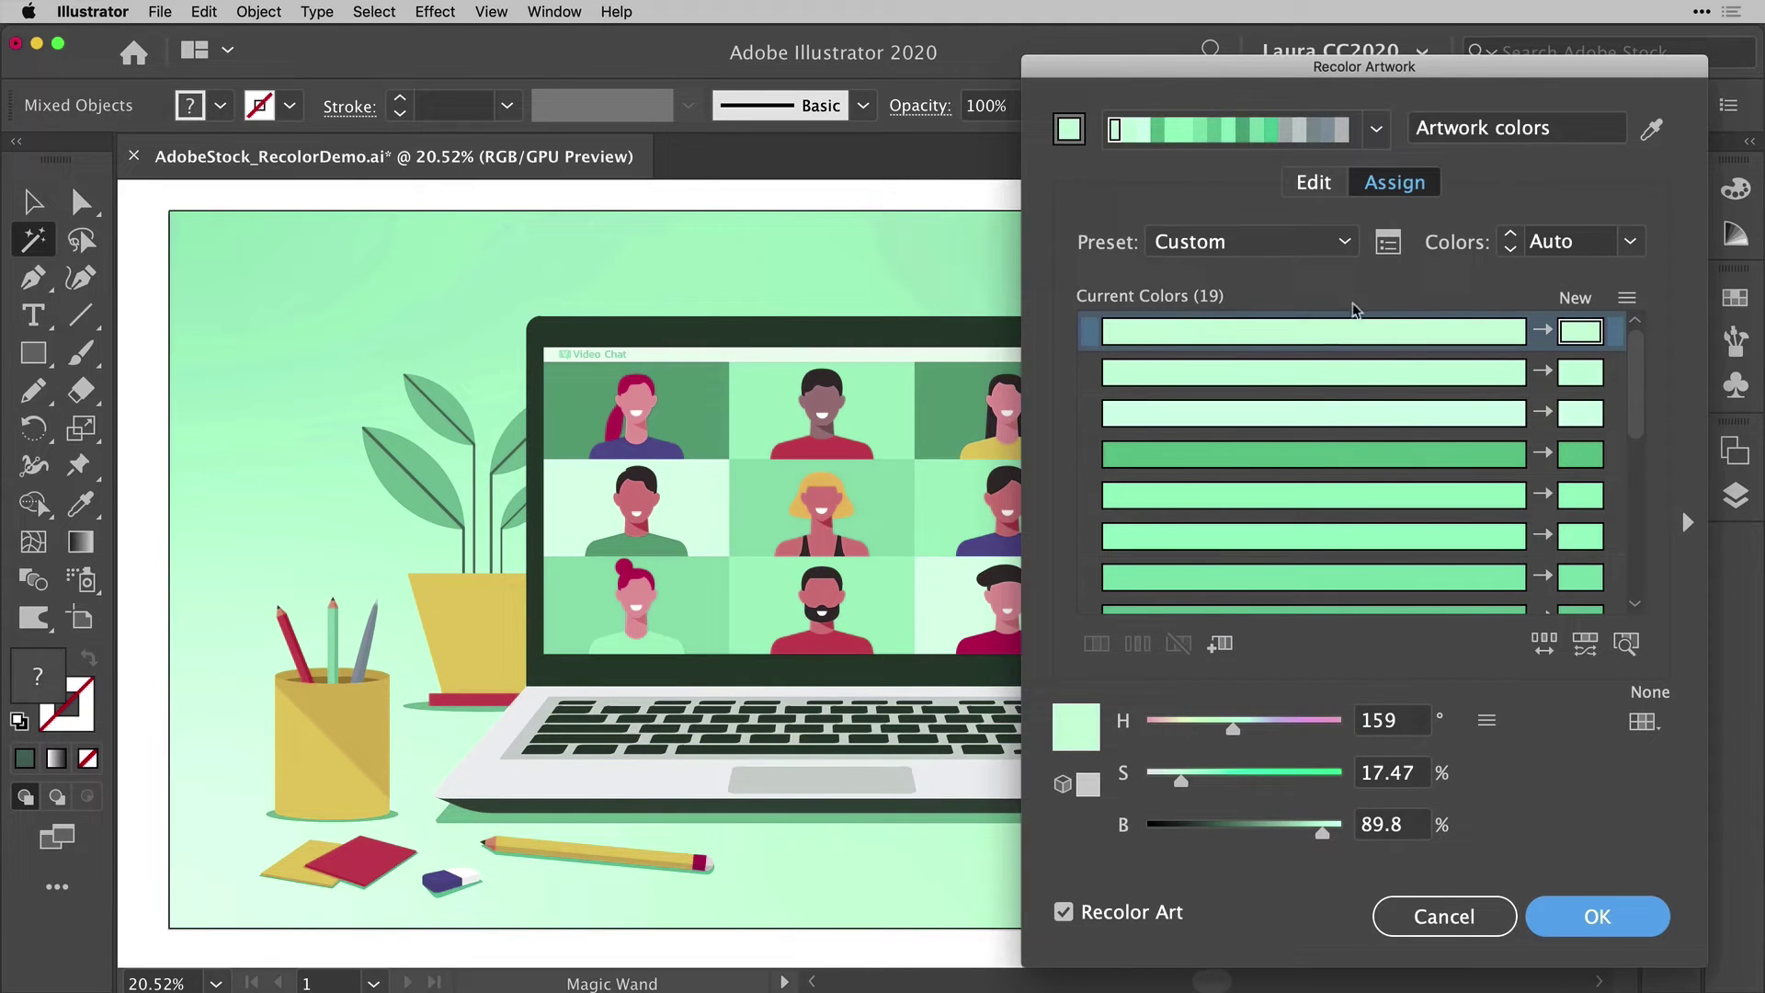
{"action": "left_click_drag", "start_coordinate": [1636, 382], "coordinate": [1636, 394]}
{"action": "scroll", "coordinate": [1634, 407], "scroll_direction": "down", "scroll_amount": 2}
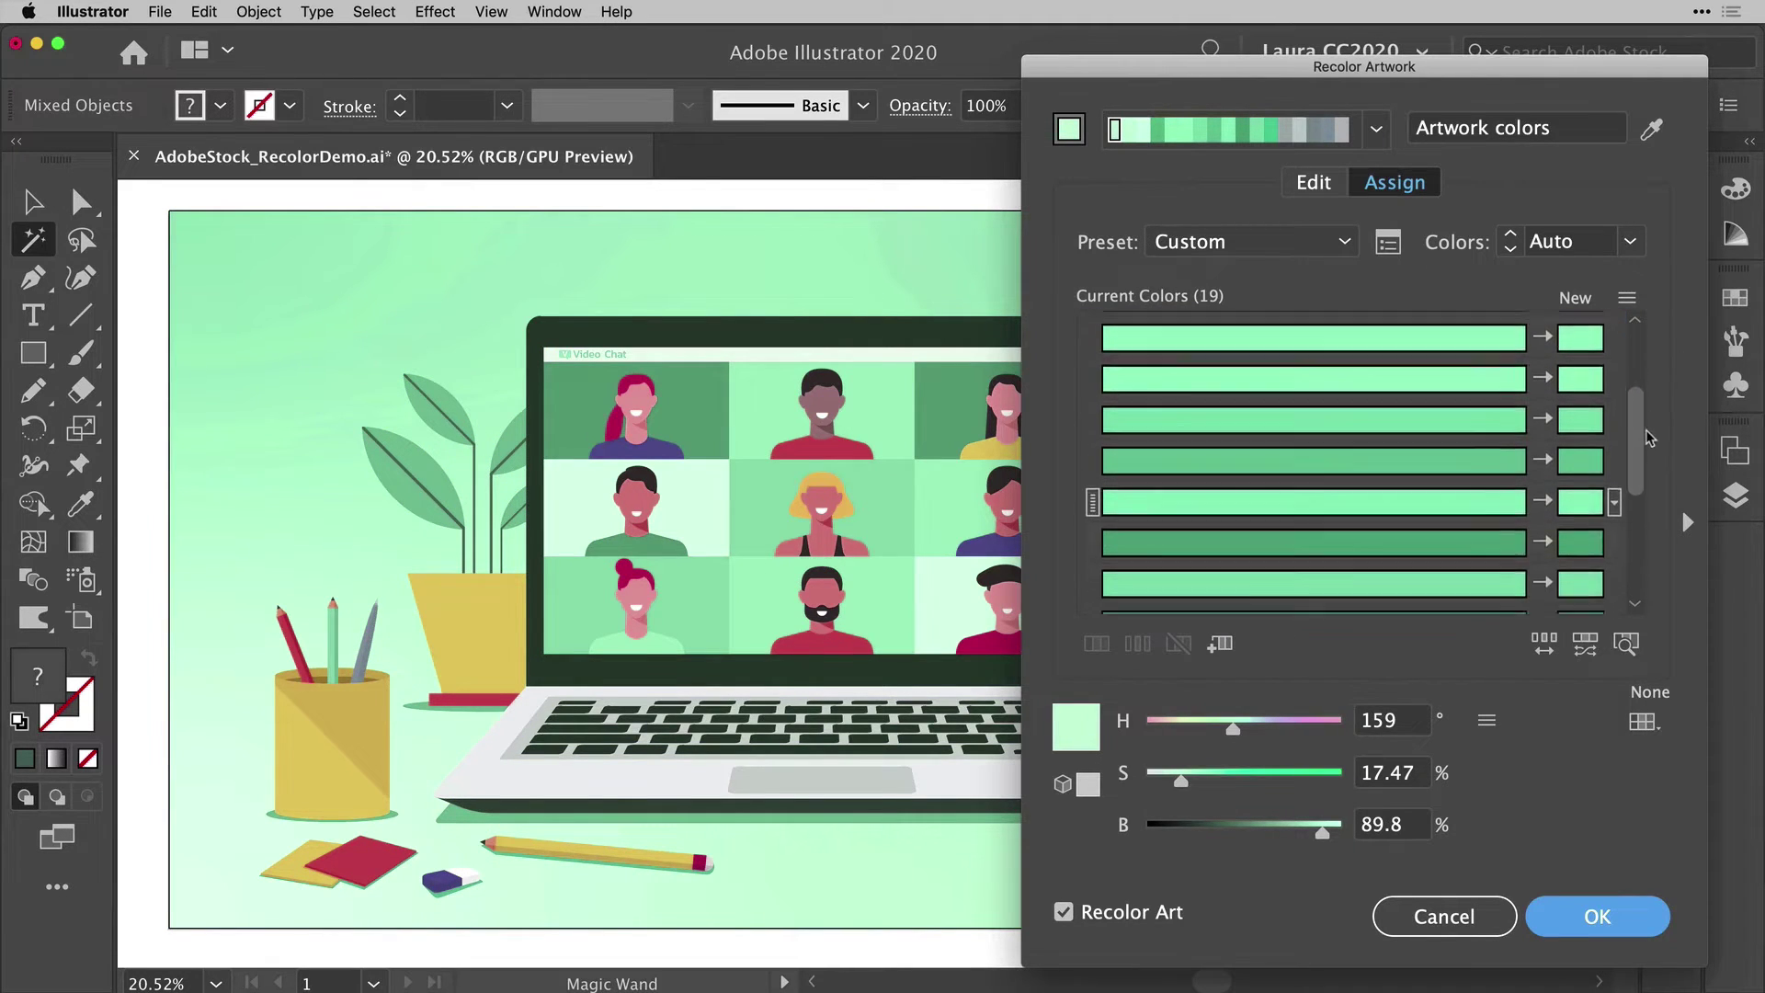
{"action": "scroll", "coordinate": [1629, 428], "scroll_direction": "down", "scroll_amount": 2}
{"action": "scroll", "coordinate": [1626, 447], "scroll_direction": "down", "scroll_amount": 2}
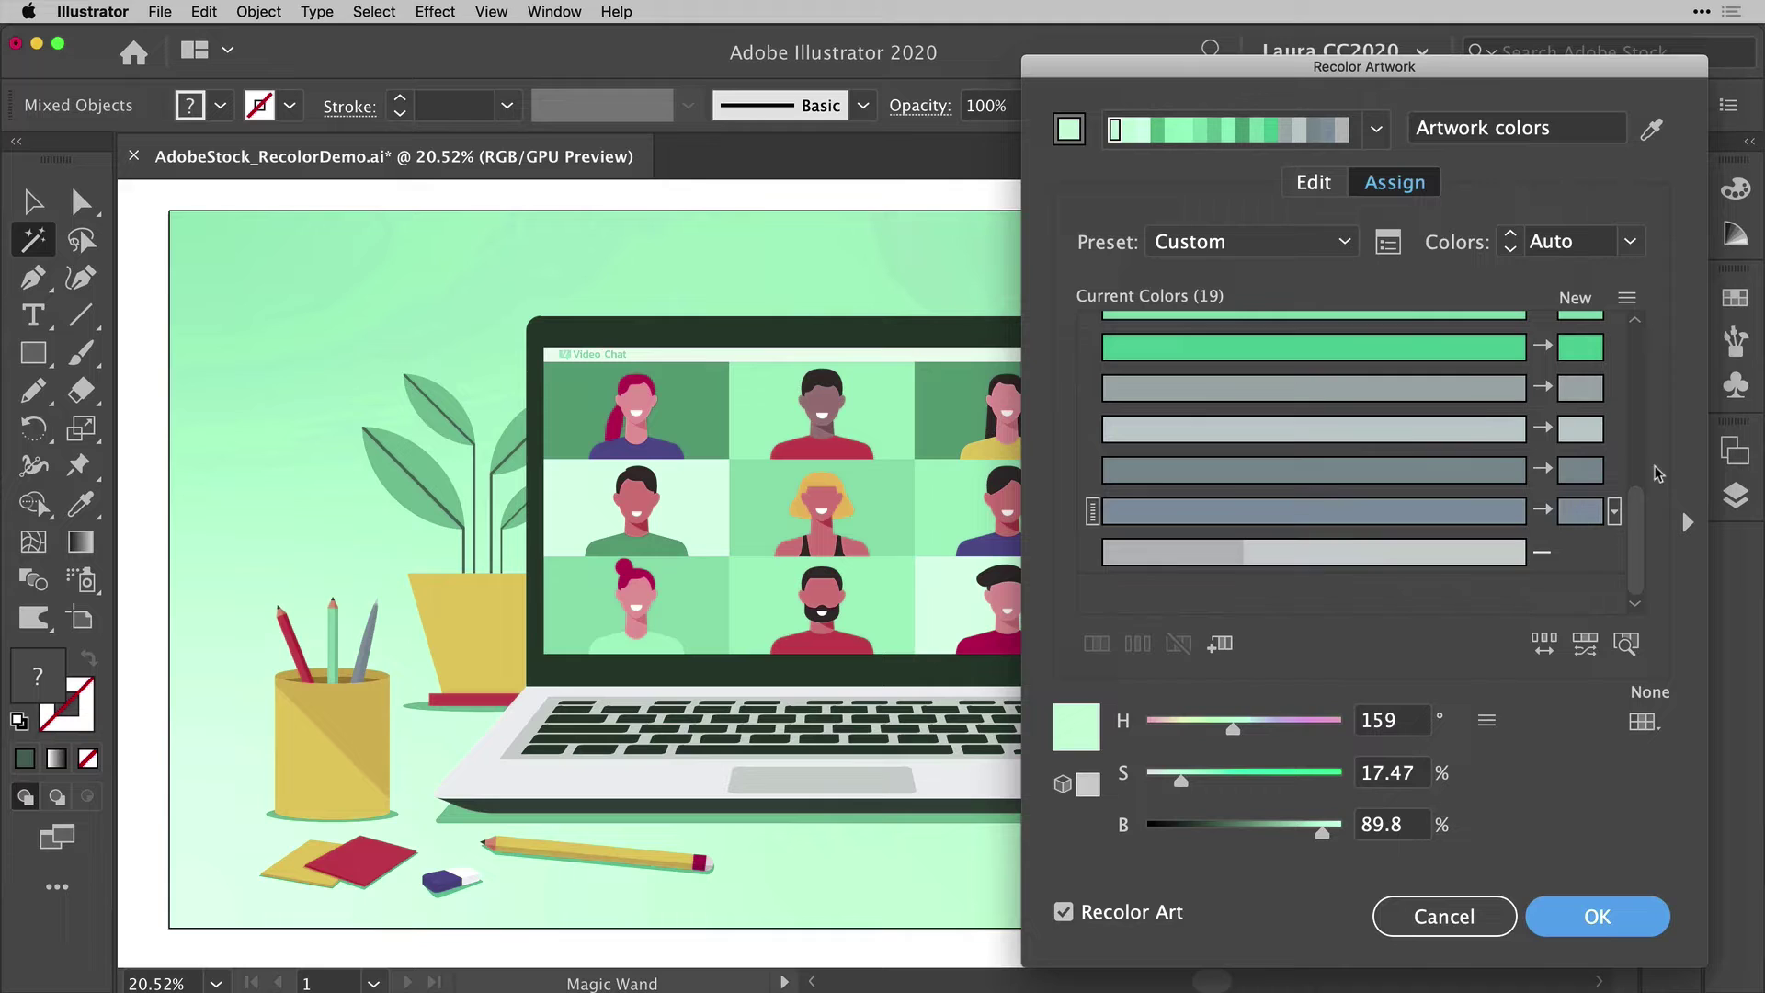
{"action": "left_click", "coordinate": [1542, 511]}
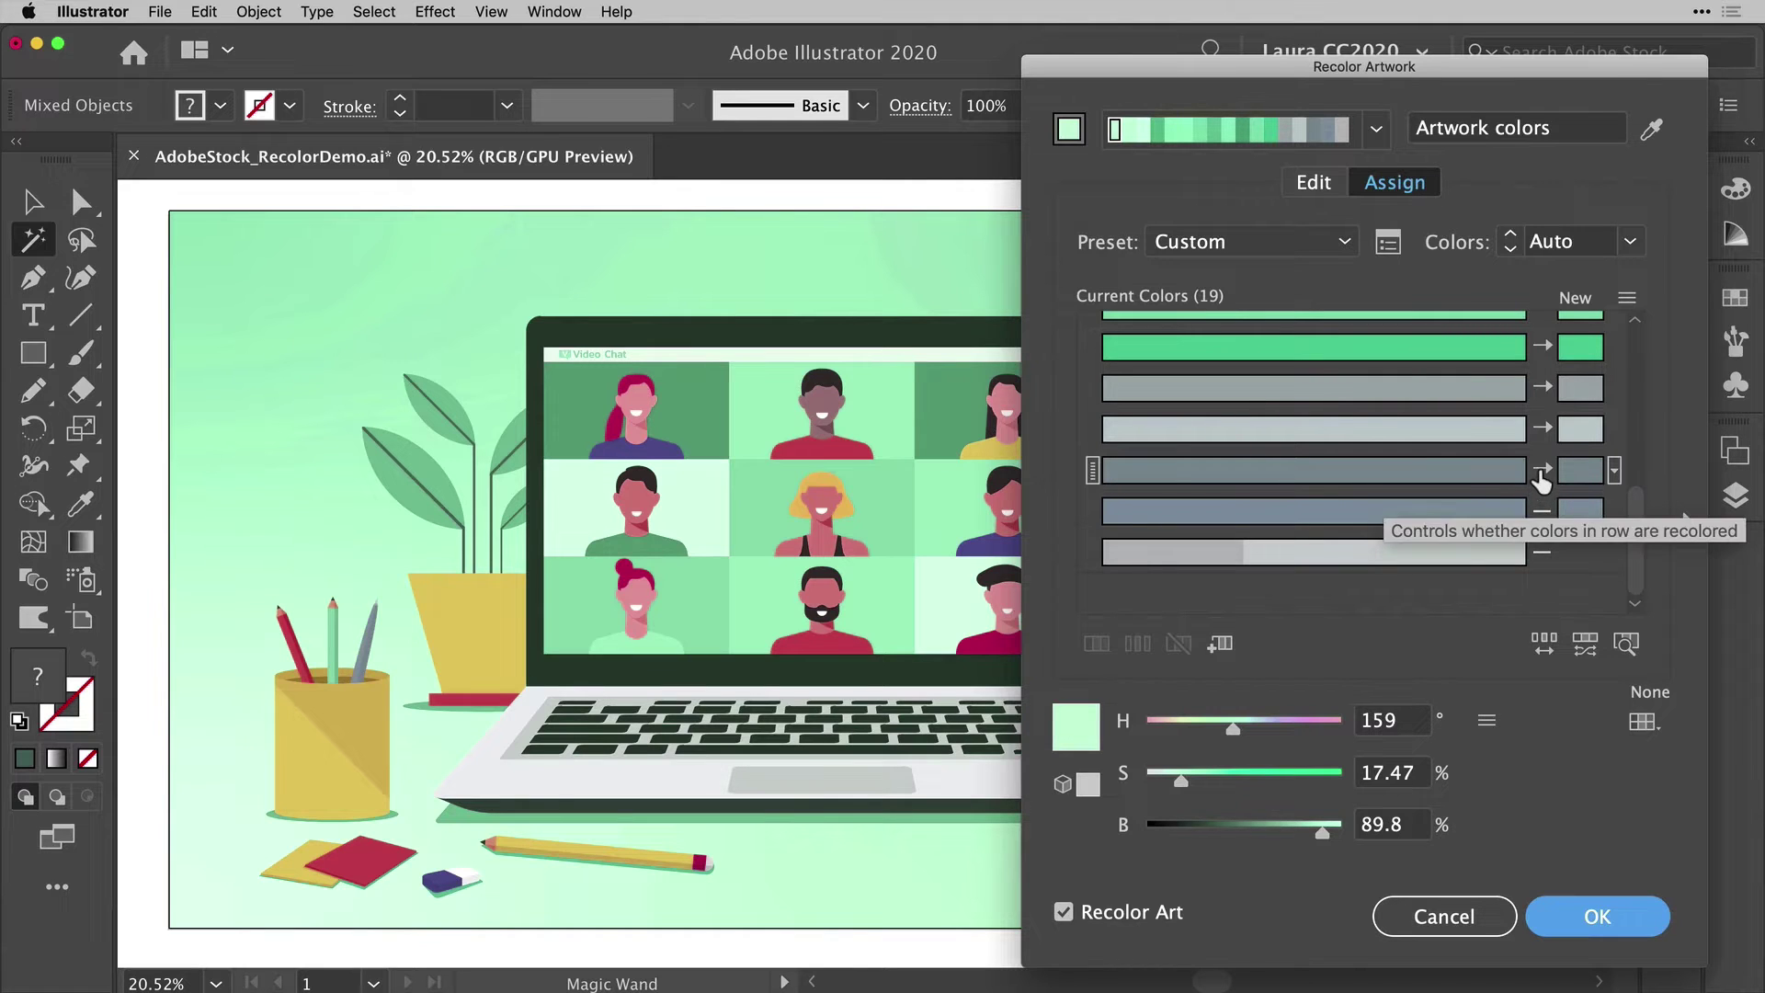
{"action": "left_click", "coordinate": [1541, 471]}
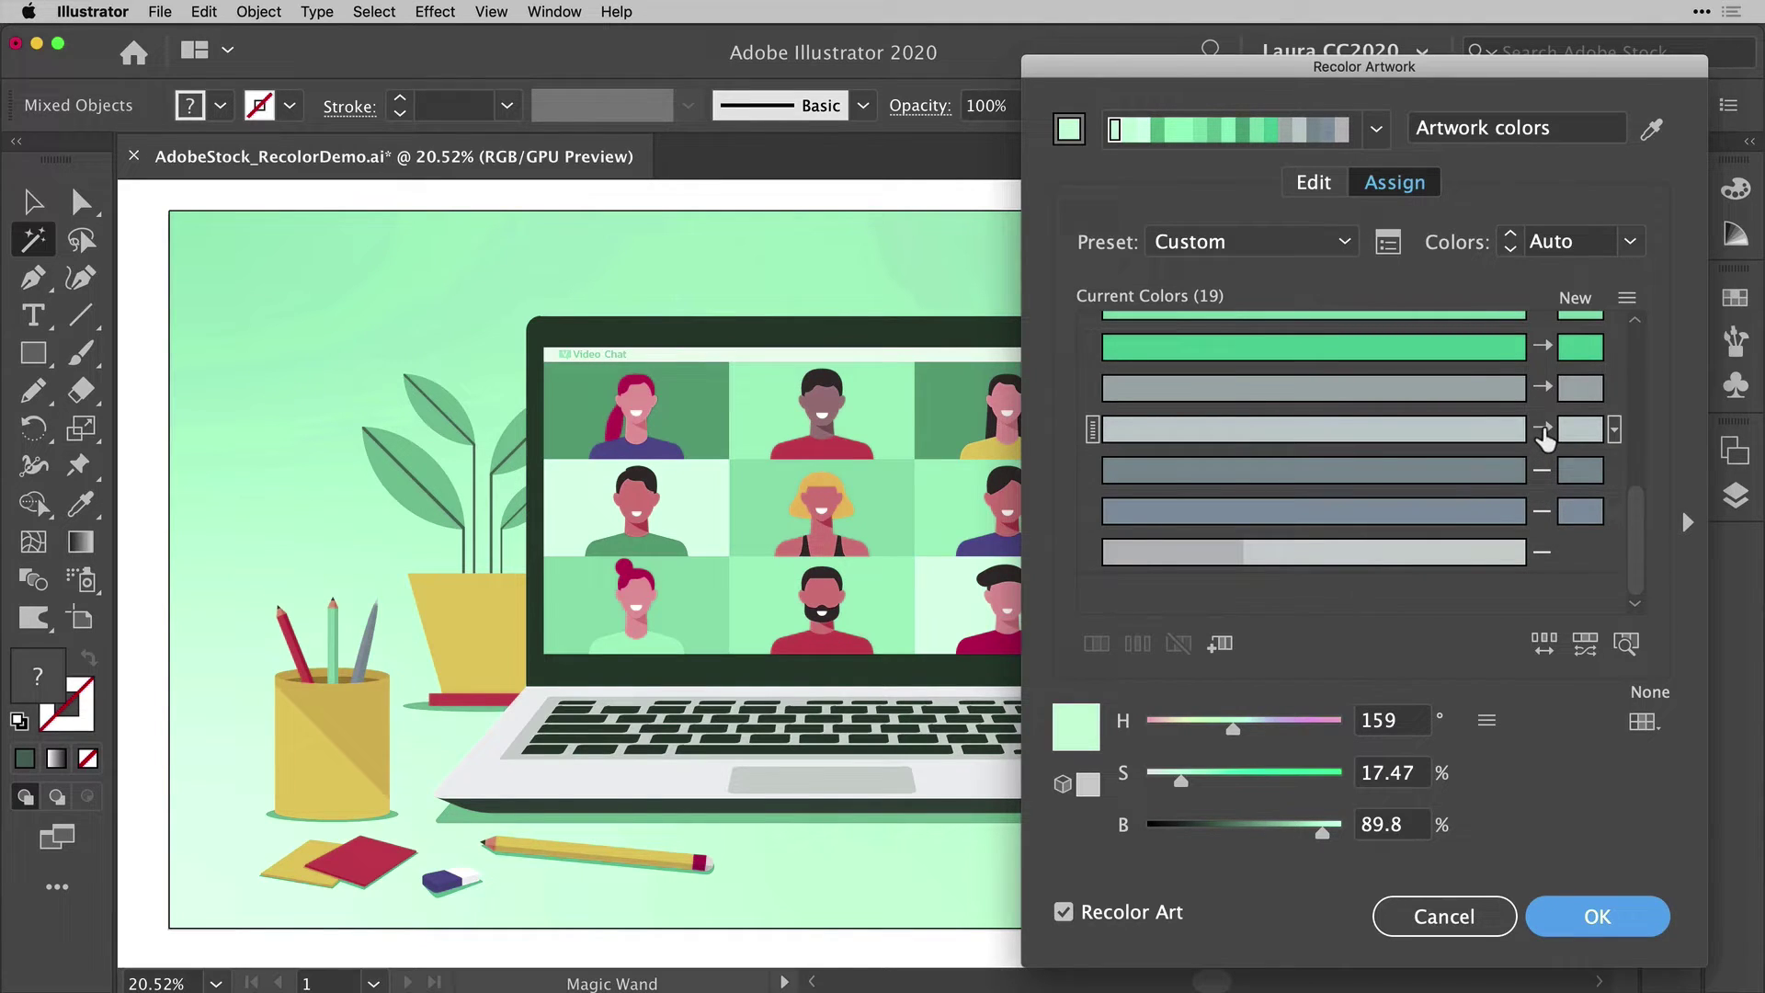
{"action": "left_click", "coordinate": [1541, 387]}
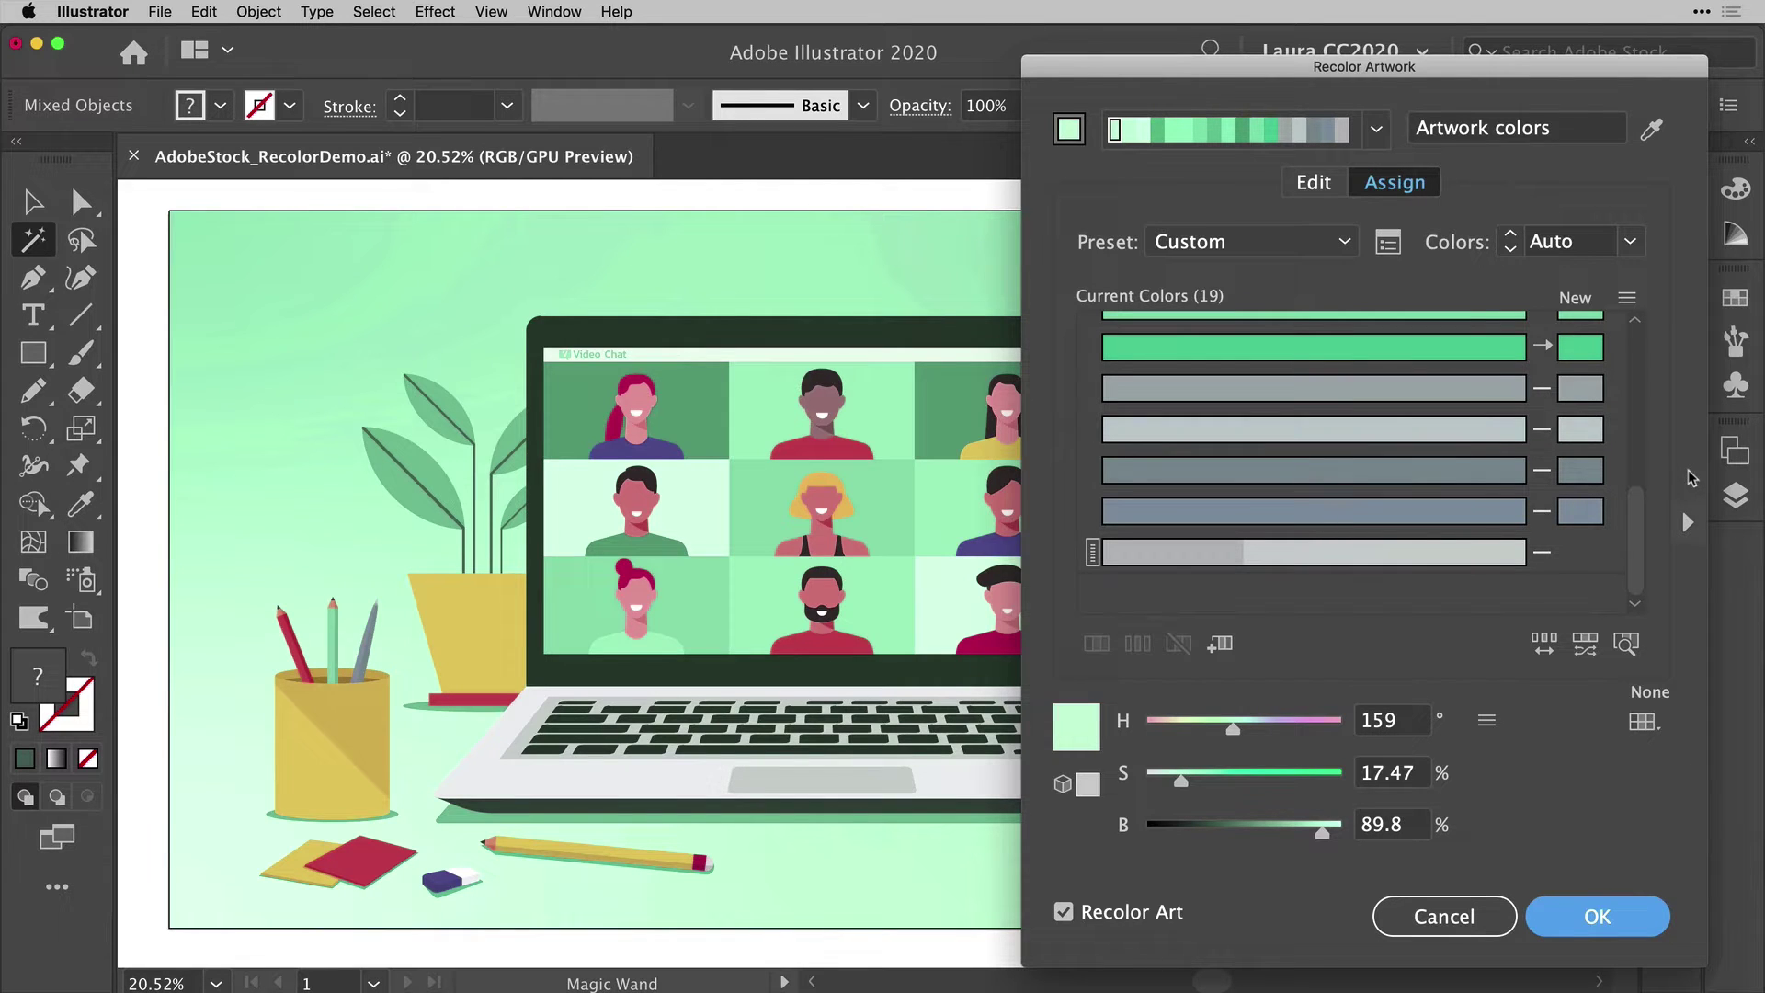
Step: Drag two greens toward purple on the Edit colour wheel, then reload the artwork's original colours
{"action": "left_click", "coordinate": [1310, 183]}
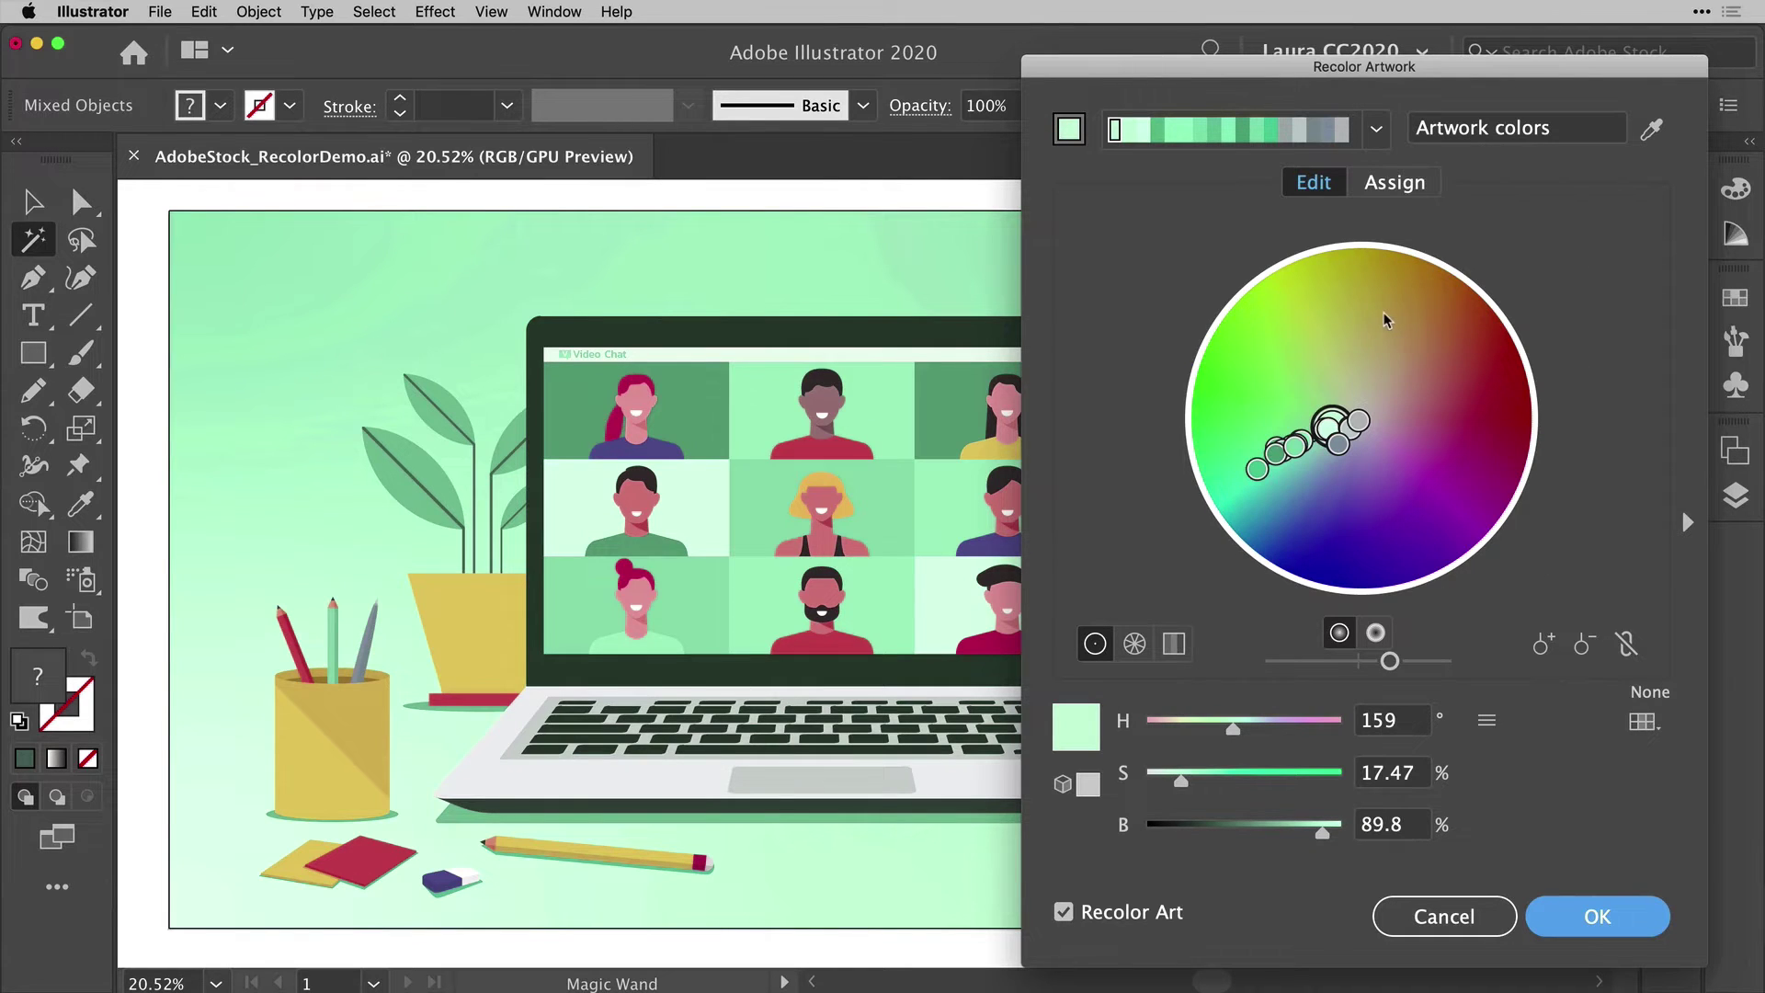
{"action": "left_click_drag", "start_coordinate": [1296, 448], "coordinate": [1438, 495]}
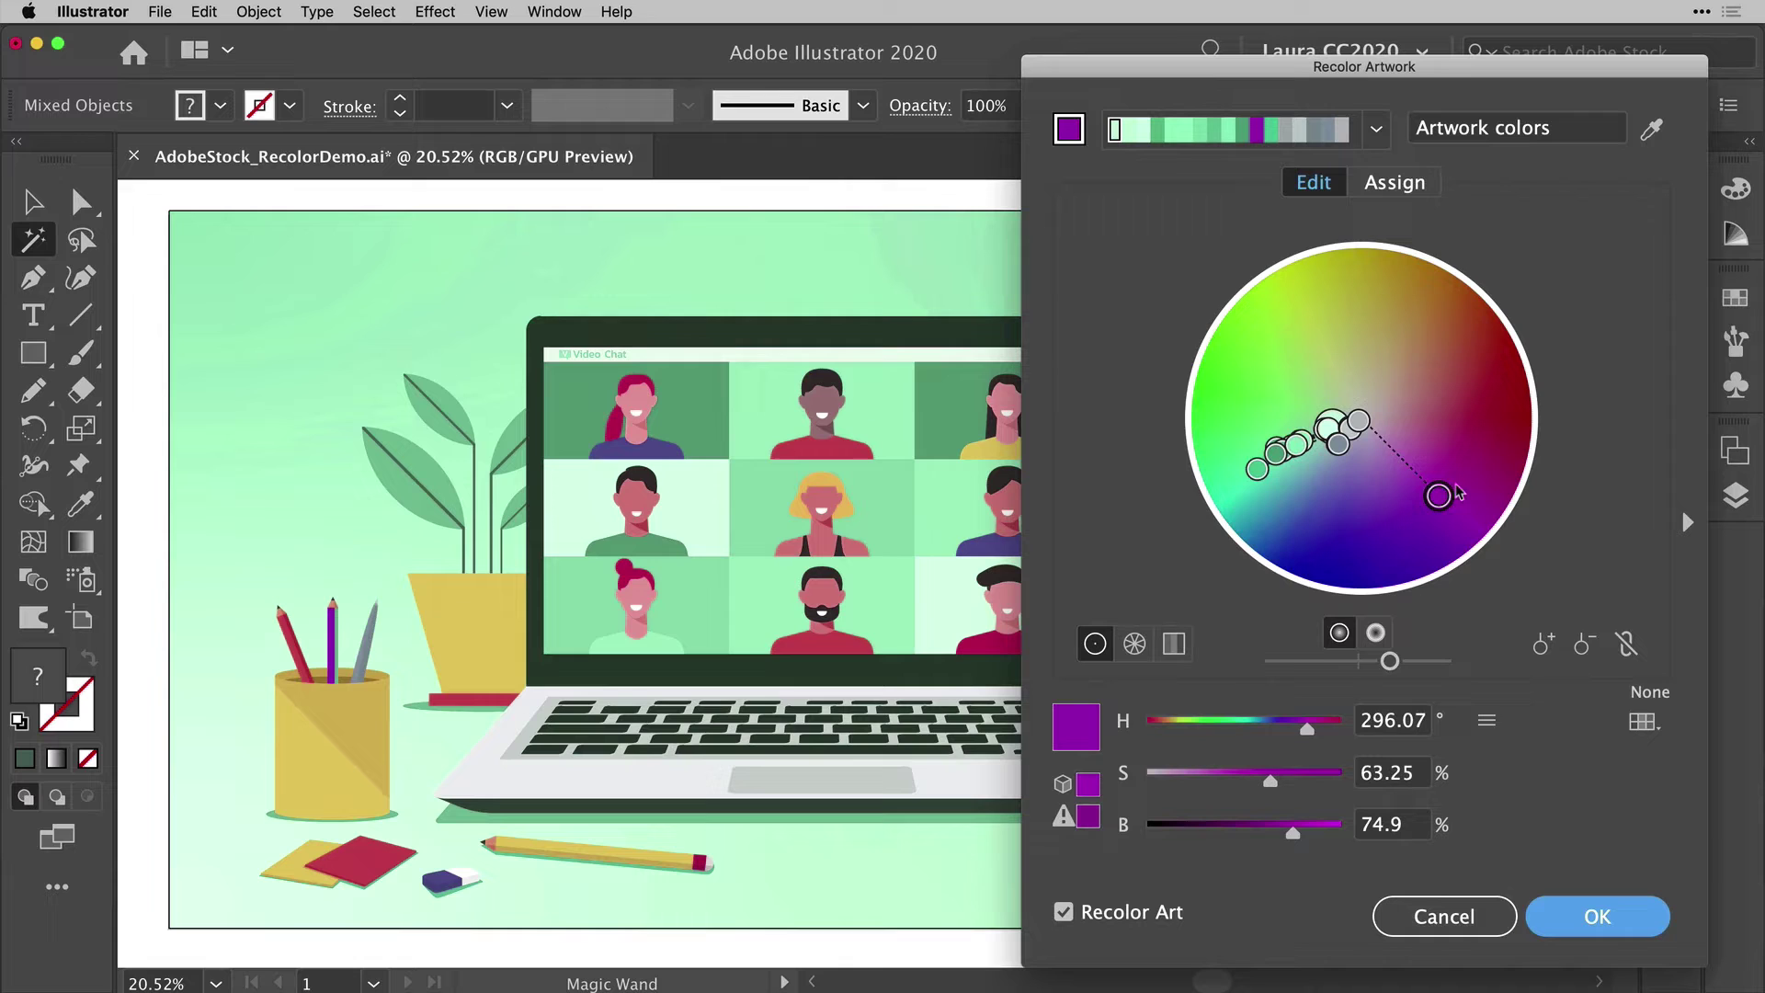
{"action": "mouse_move", "coordinate": [1303, 469]}
{"action": "left_mouse_down"}
{"action": "mouse_move", "coordinate": [1481, 499]}
{"action": "mouse_move", "coordinate": [1500, 485]}
{"action": "left_mouse_up"}
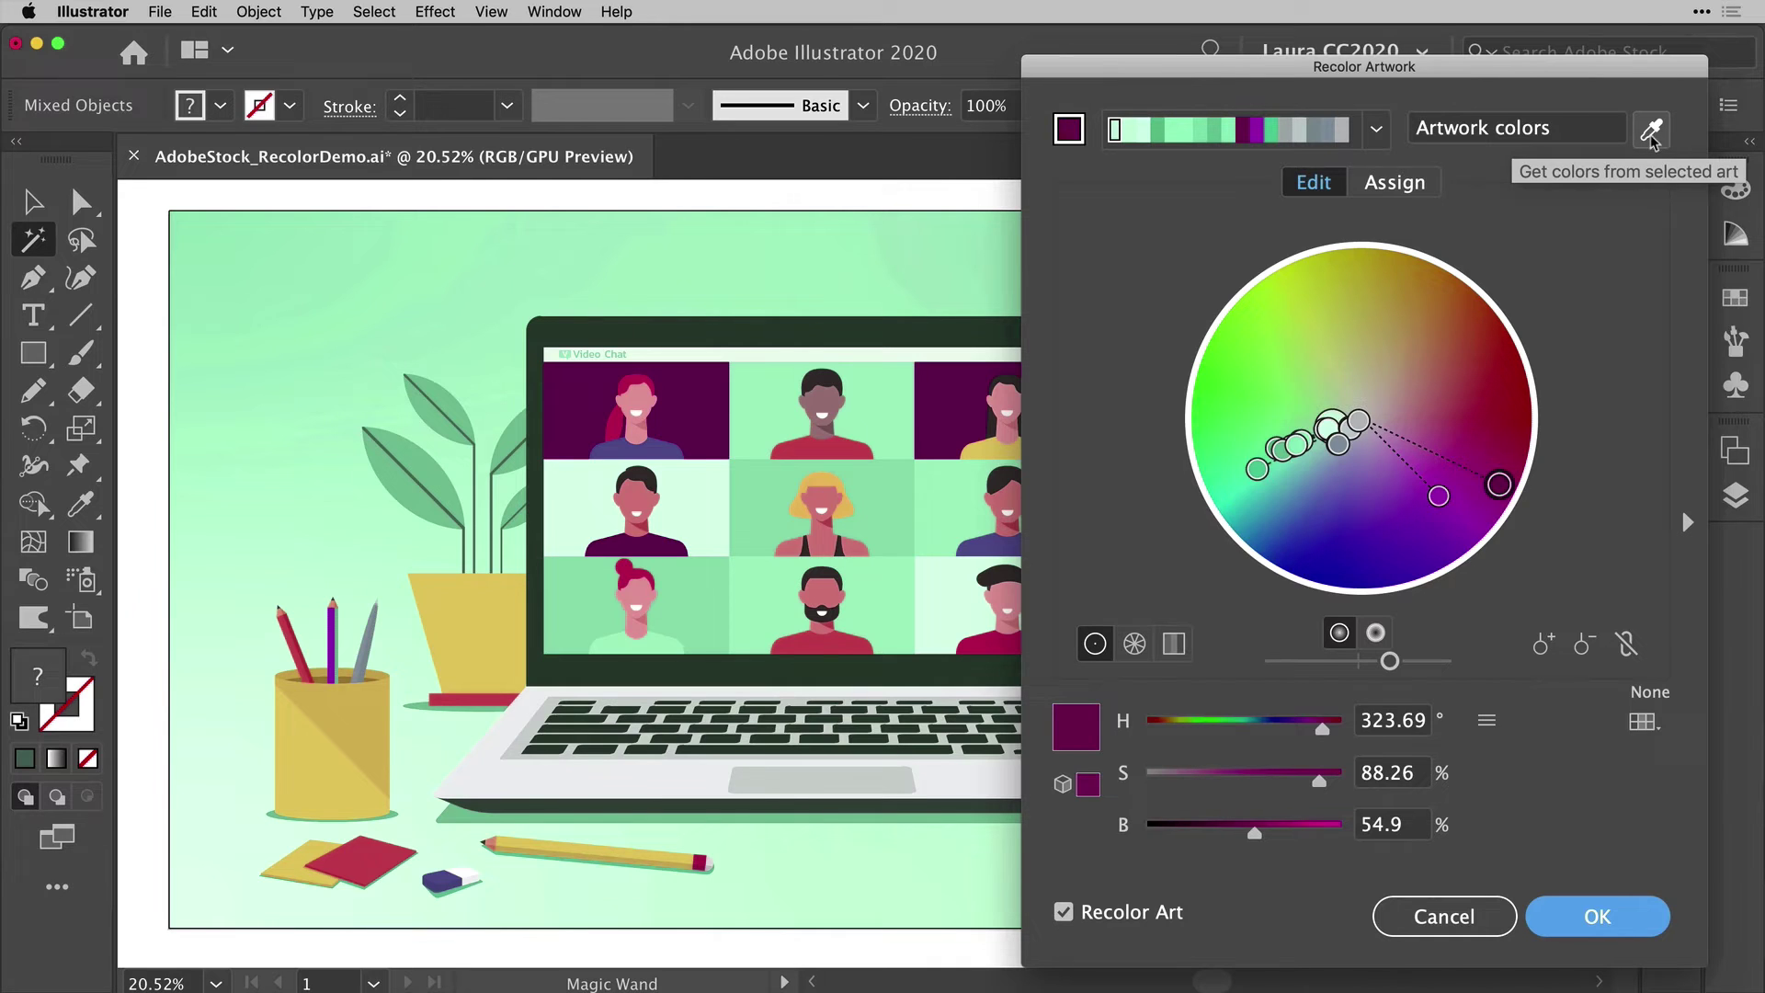
{"action": "left_click", "coordinate": [1652, 130]}
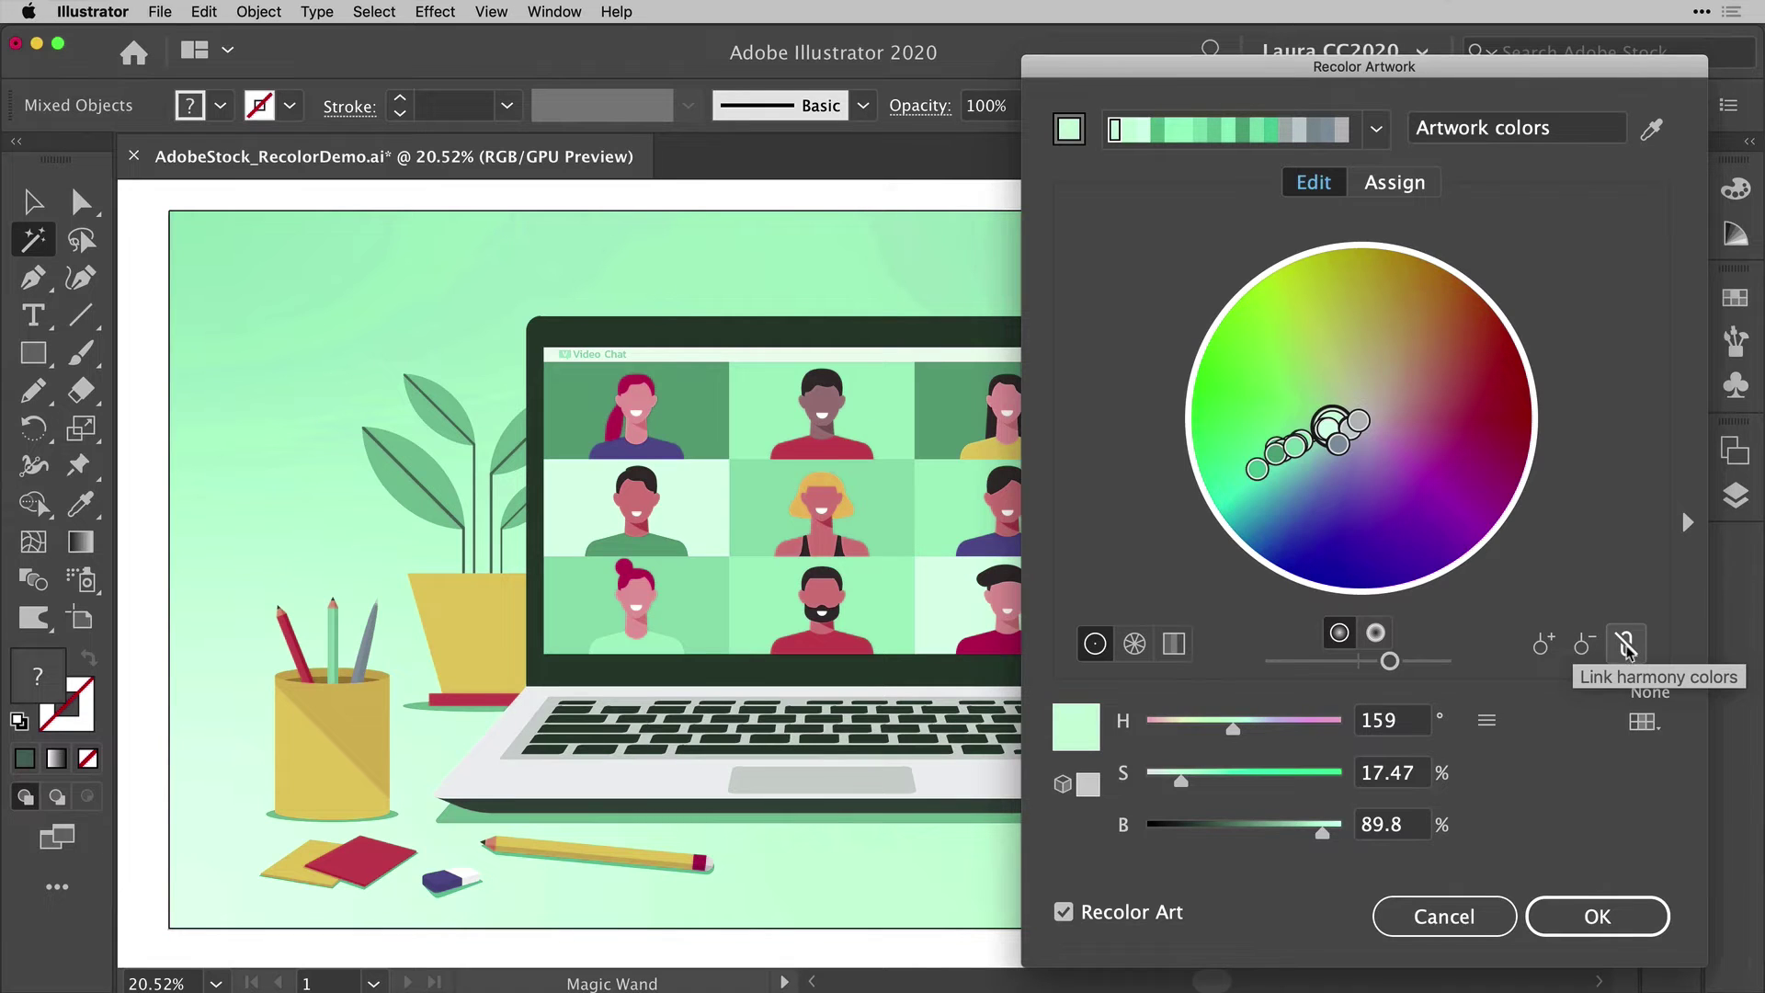
Step: Link the harmony colours and rotate the linked scheme through purple, yellow-green, blue and pink
{"action": "left_click", "coordinate": [1625, 646]}
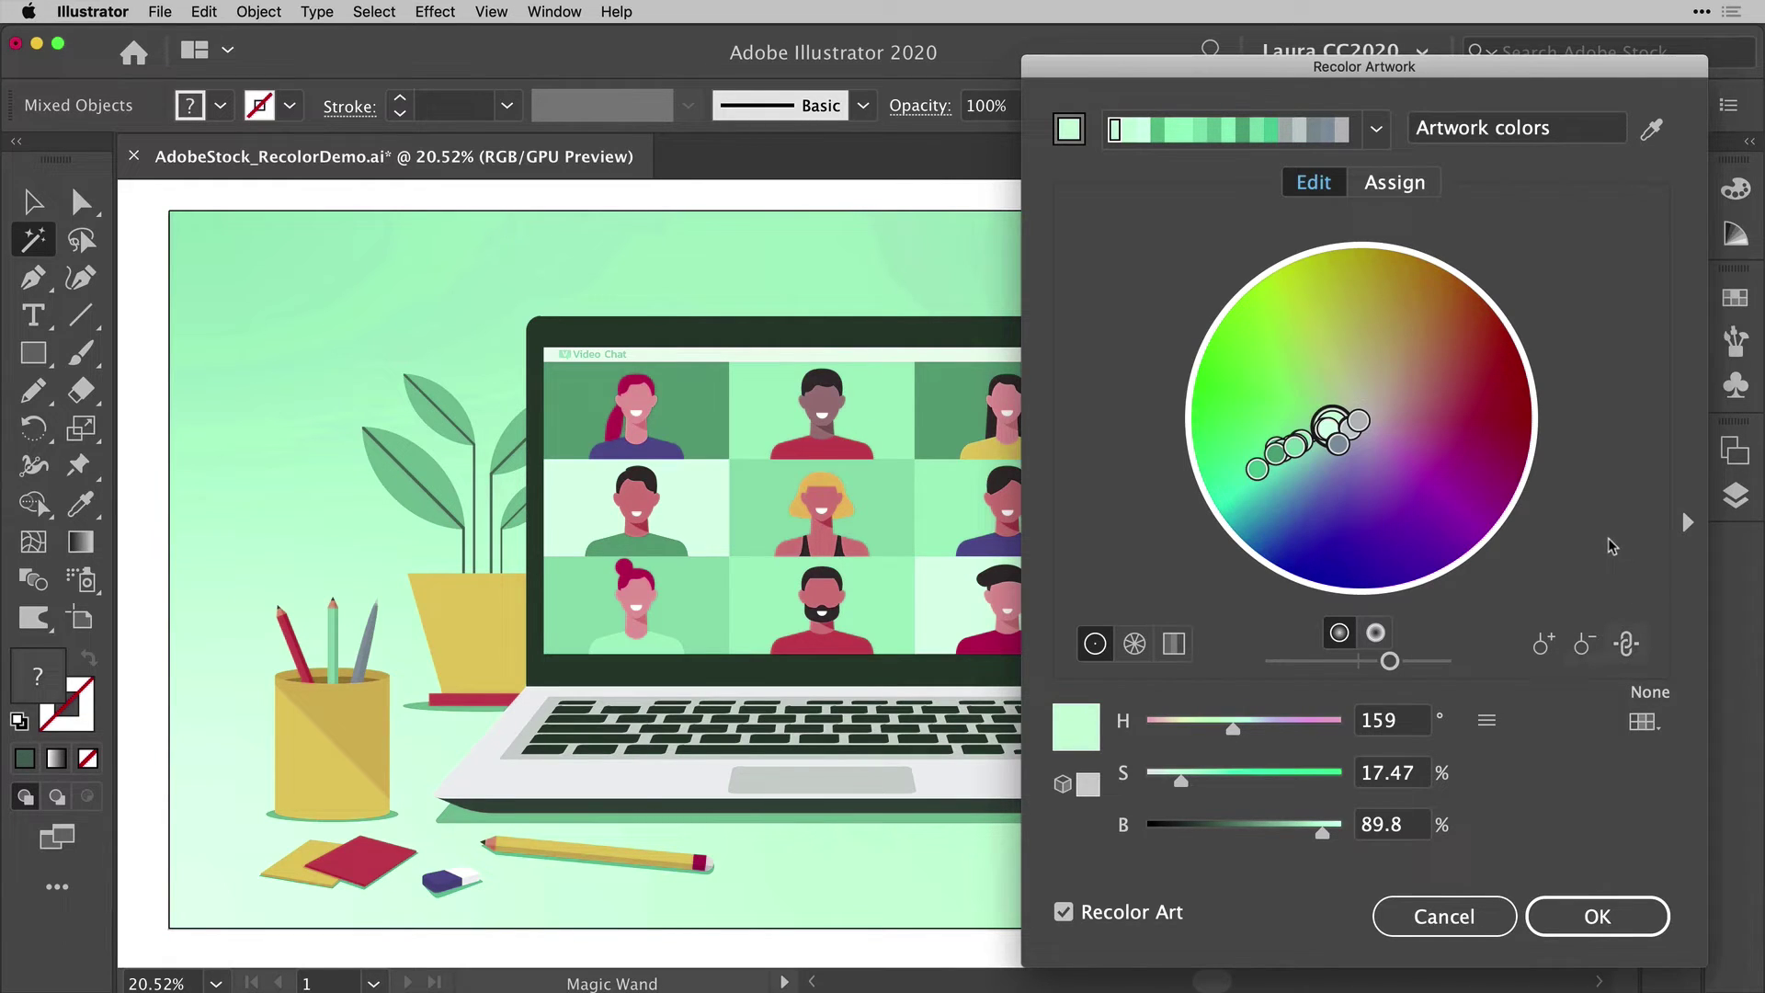
{"action": "mouse_move", "coordinate": [1257, 469]}
{"action": "left_mouse_down"}
{"action": "mouse_move", "coordinate": [1365, 530]}
{"action": "mouse_move", "coordinate": [1443, 515]}
{"action": "mouse_move", "coordinate": [1477, 408]}
{"action": "mouse_move", "coordinate": [1441, 334]}
{"action": "left_mouse_up"}
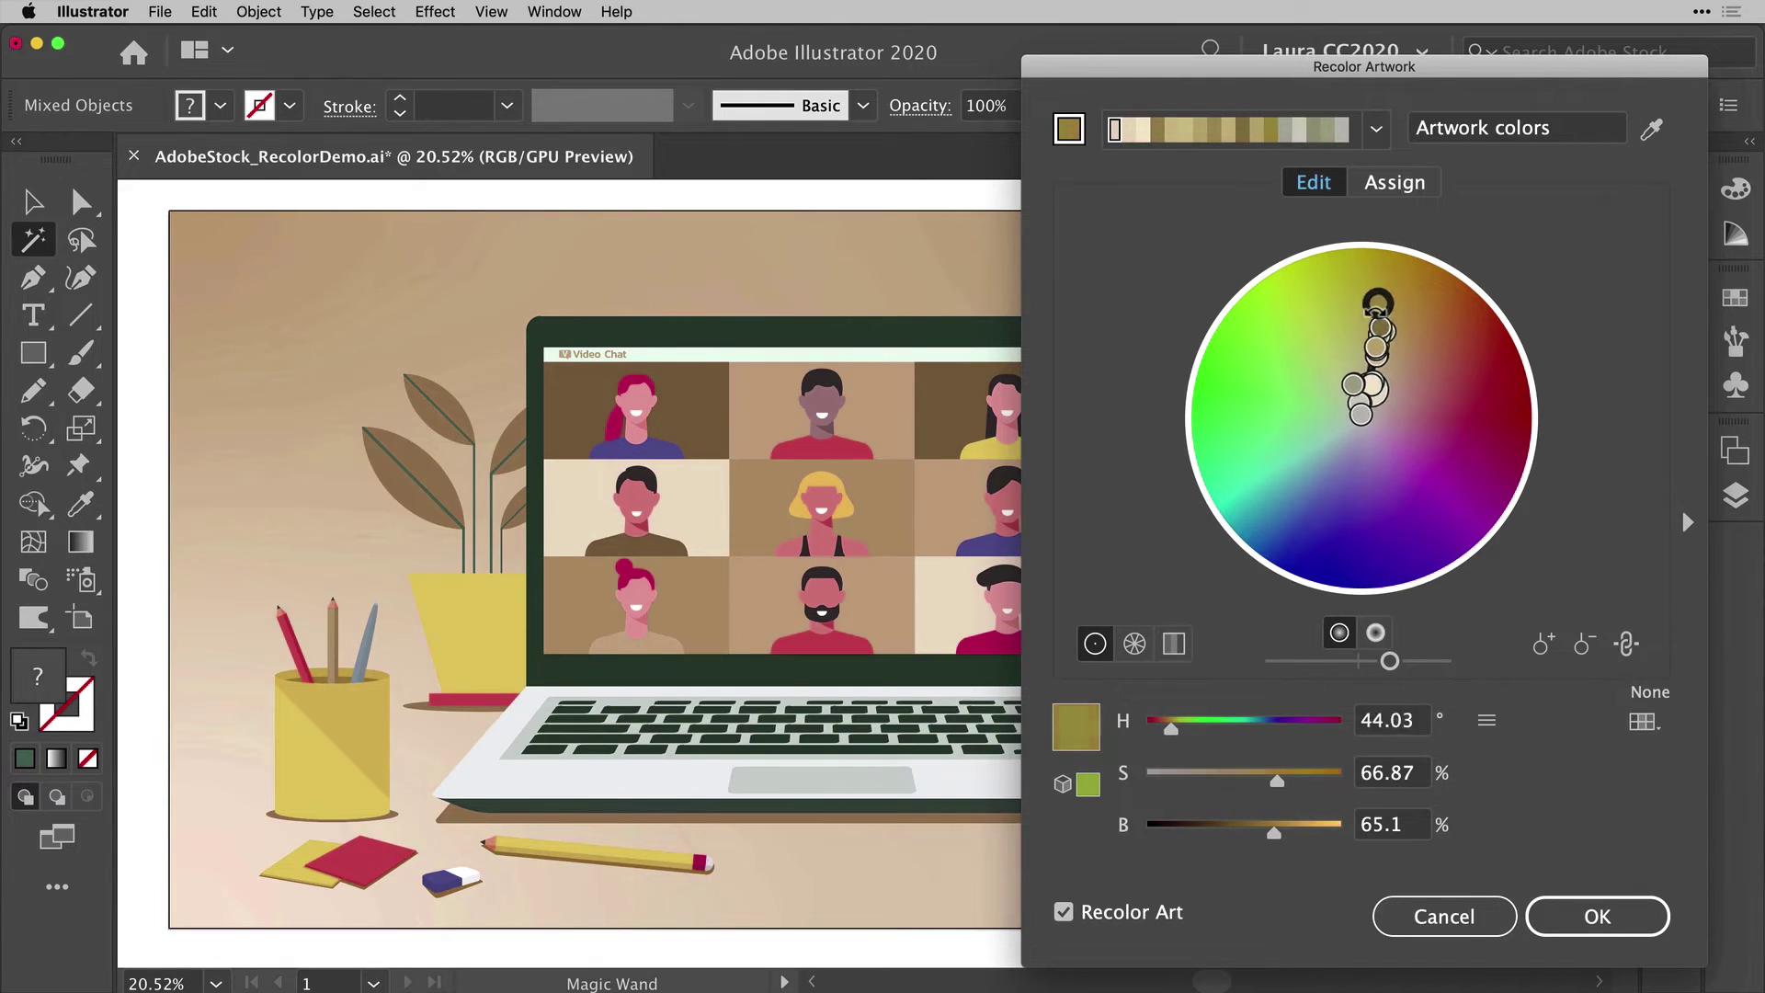
{"action": "mouse_move", "coordinate": [1440, 334]}
{"action": "left_mouse_down"}
{"action": "mouse_move", "coordinate": [1341, 307]}
{"action": "mouse_move", "coordinate": [1266, 364]}
{"action": "mouse_move", "coordinate": [1286, 473]}
{"action": "left_mouse_up"}
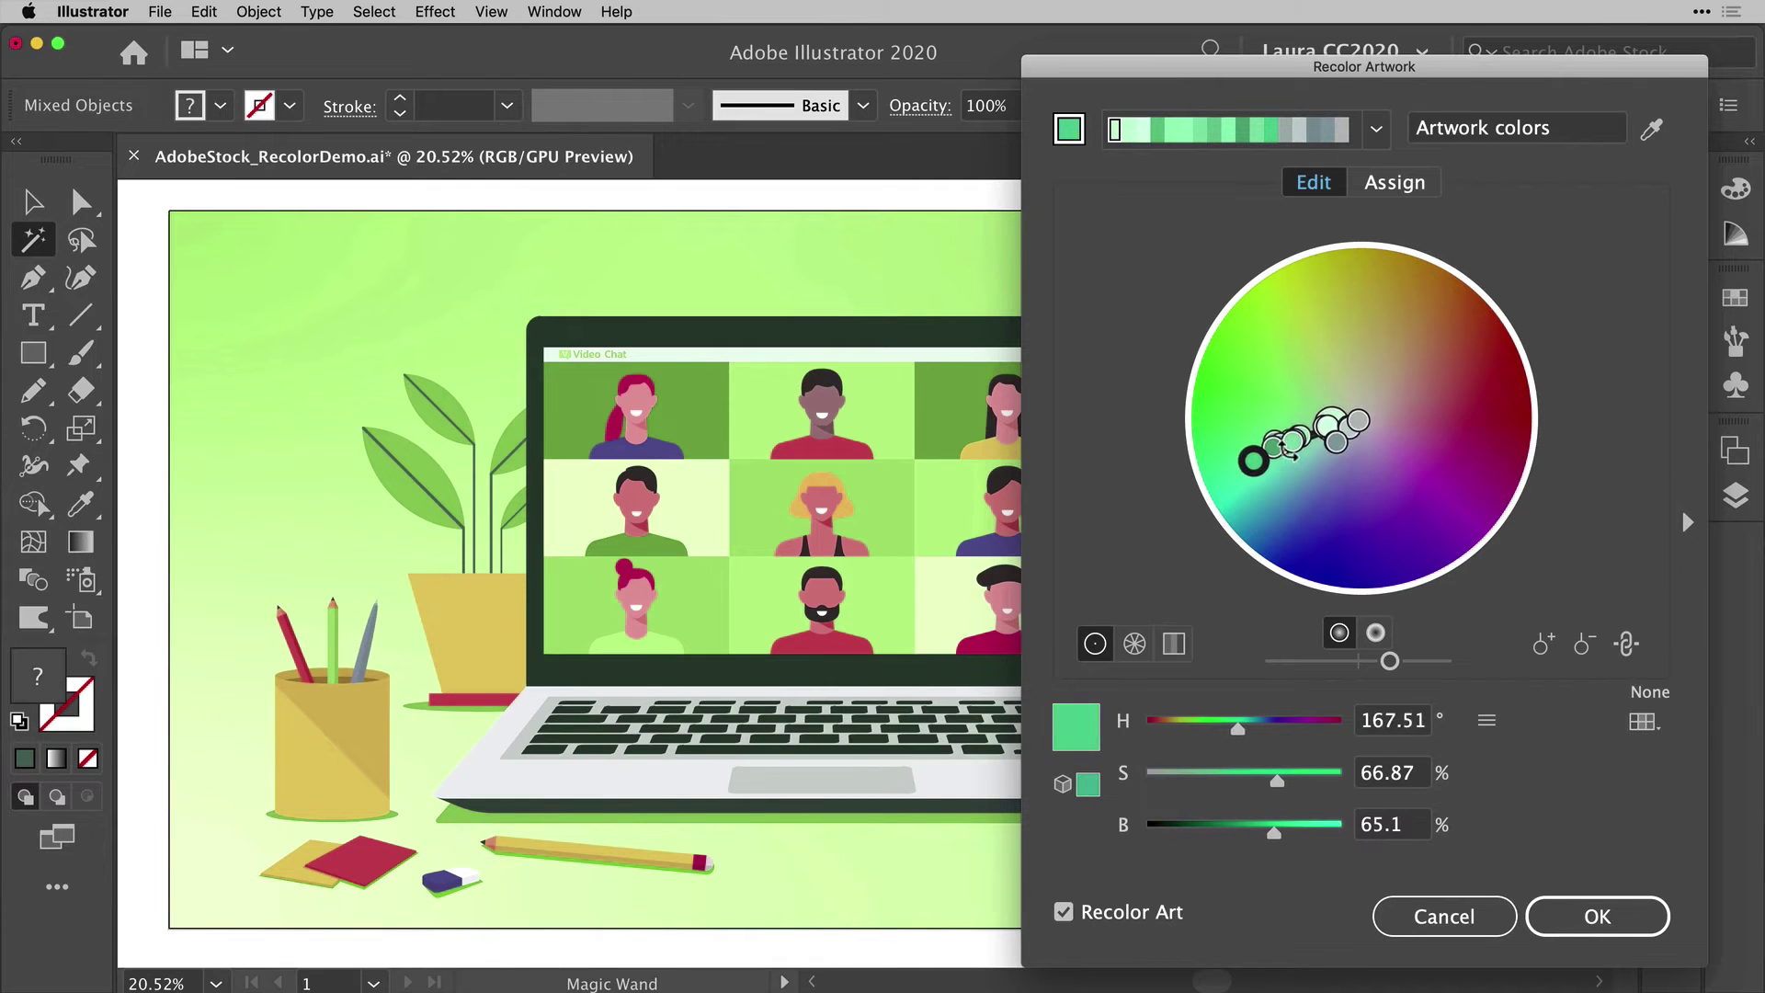
{"action": "mouse_move", "coordinate": [1256, 468]}
{"action": "left_mouse_down"}
{"action": "mouse_move", "coordinate": [1322, 522]}
{"action": "mouse_move", "coordinate": [1406, 536]}
{"action": "mouse_move", "coordinate": [1478, 467]}
{"action": "mouse_move", "coordinate": [1474, 381]}
{"action": "mouse_move", "coordinate": [1450, 353]}
{"action": "left_mouse_up"}
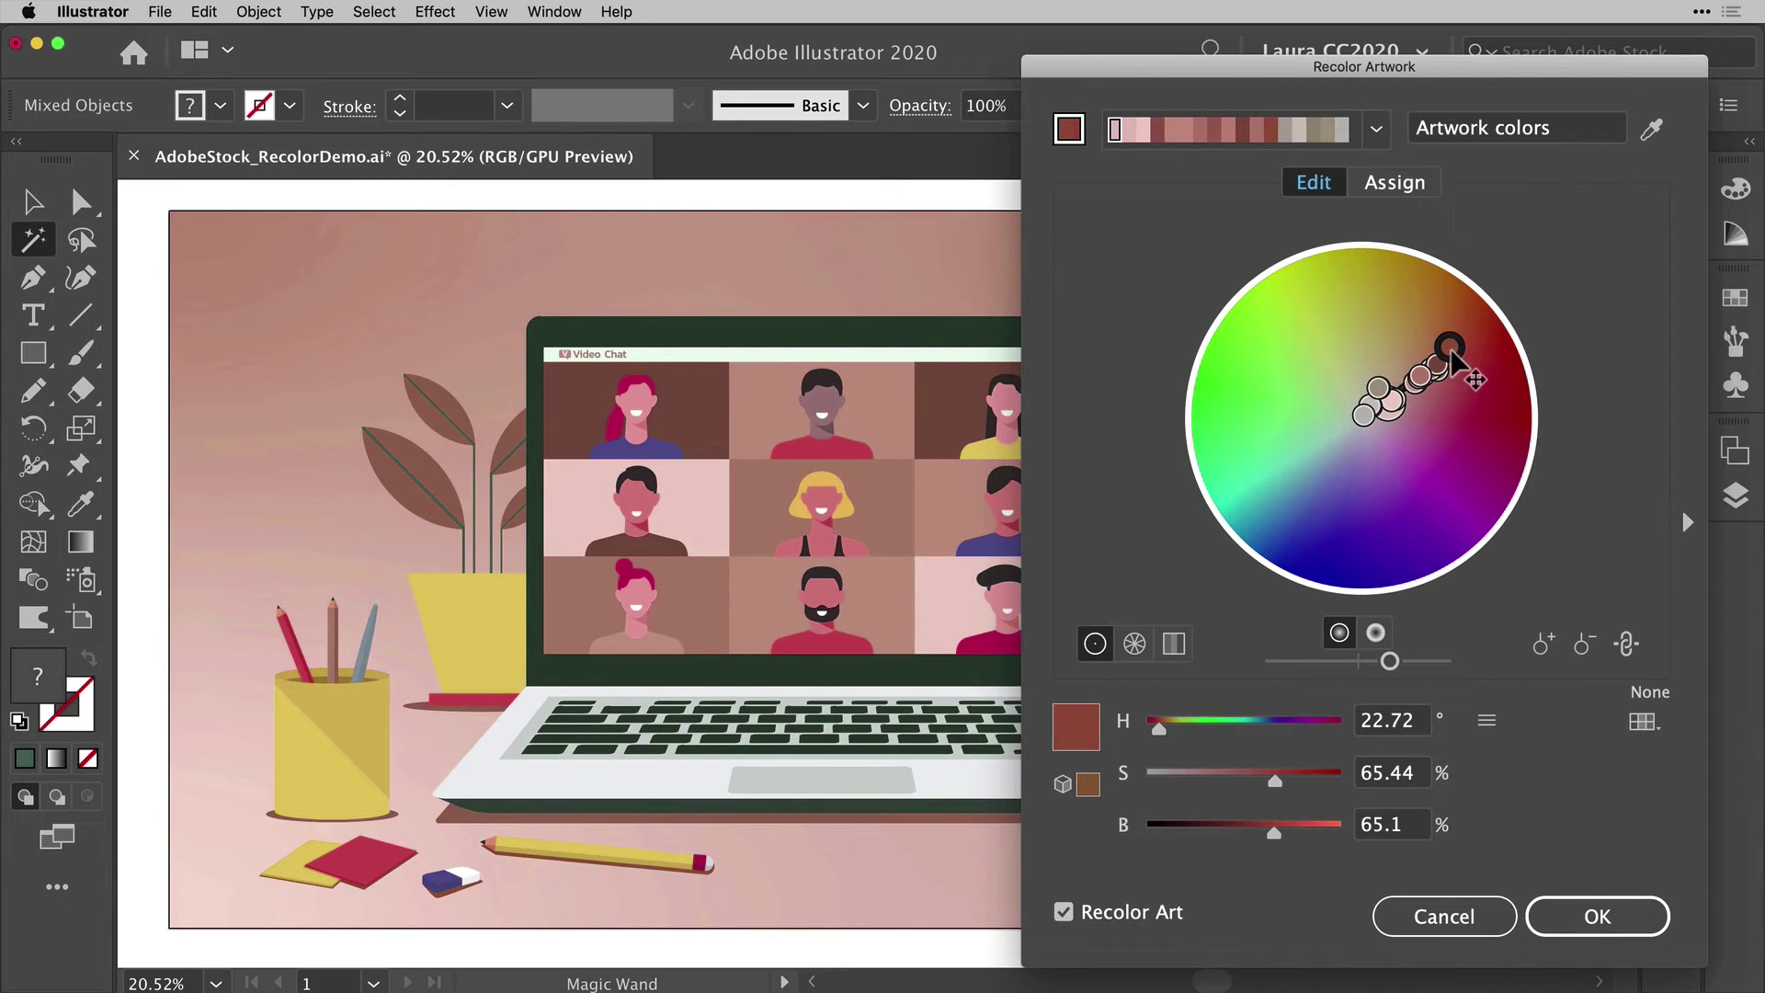
{"action": "mouse_move", "coordinate": [1455, 366]}
{"action": "left_mouse_down"}
{"action": "mouse_move", "coordinate": [1472, 448]}
{"action": "mouse_move", "coordinate": [1419, 515]}
{"action": "left_mouse_up"}
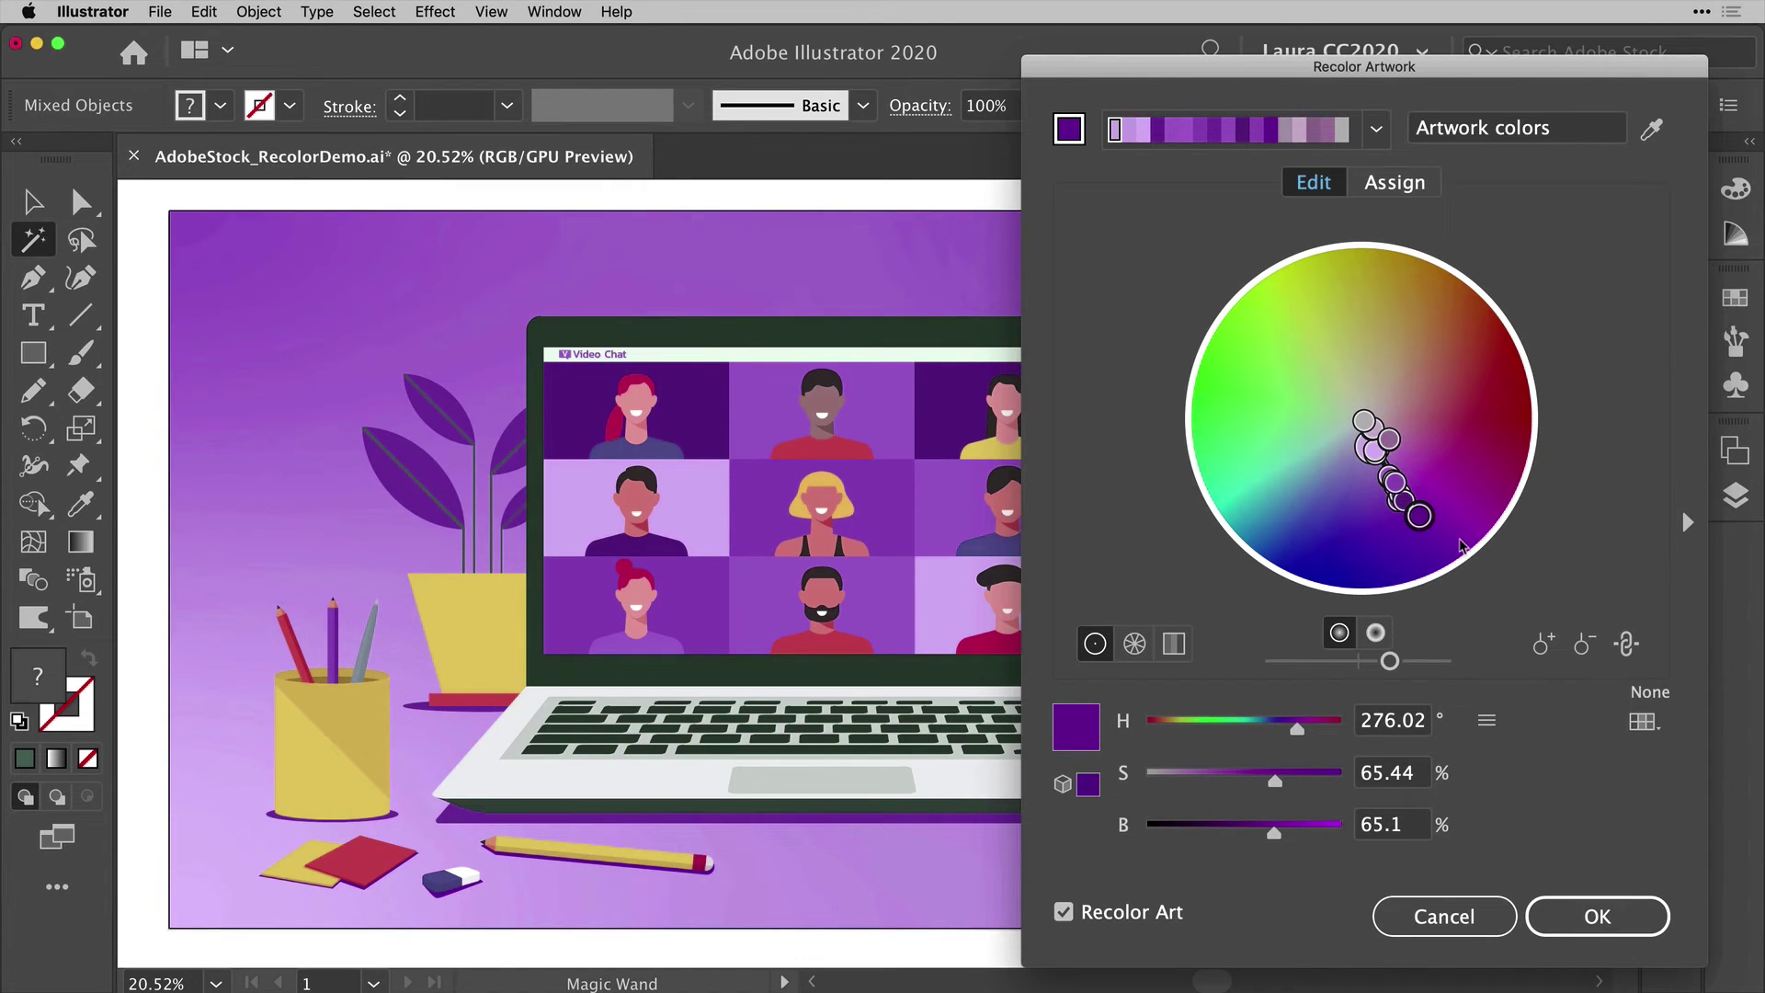
Step: Apply the purple recolour, exclude two more greys, and rotate the linked colours toward magenta
{"action": "left_click", "coordinate": [1601, 919]}
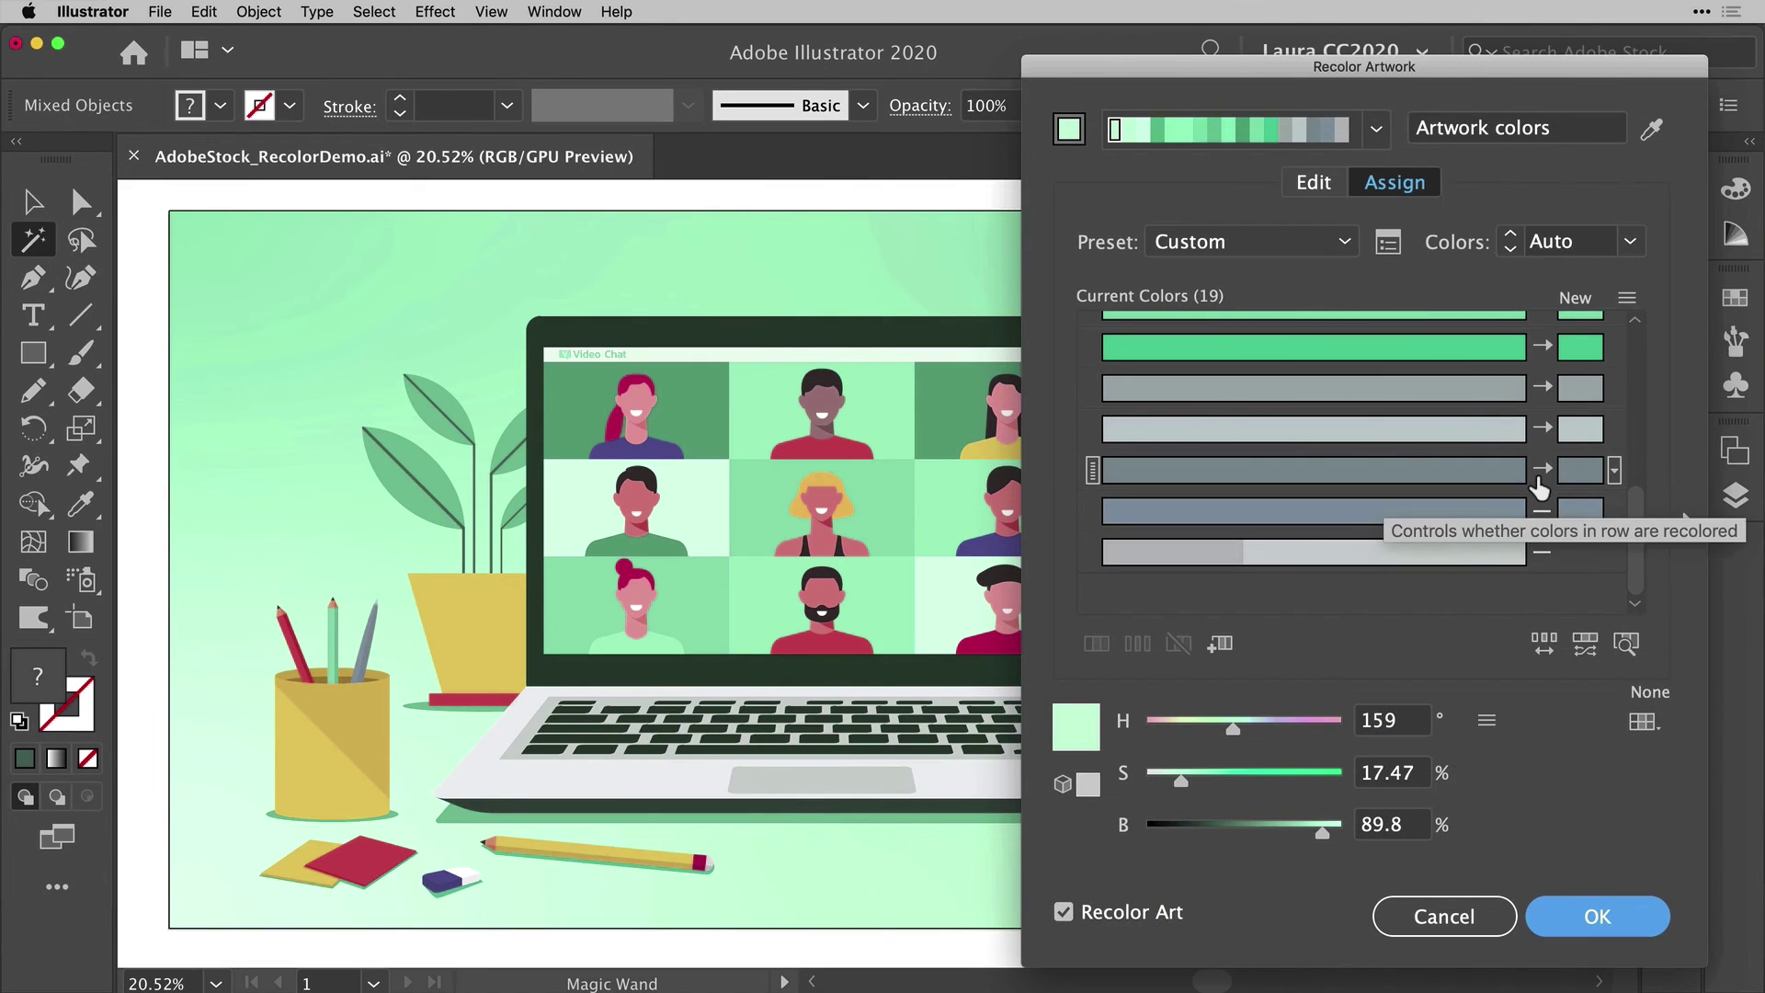
{"action": "left_click", "coordinate": [1542, 472]}
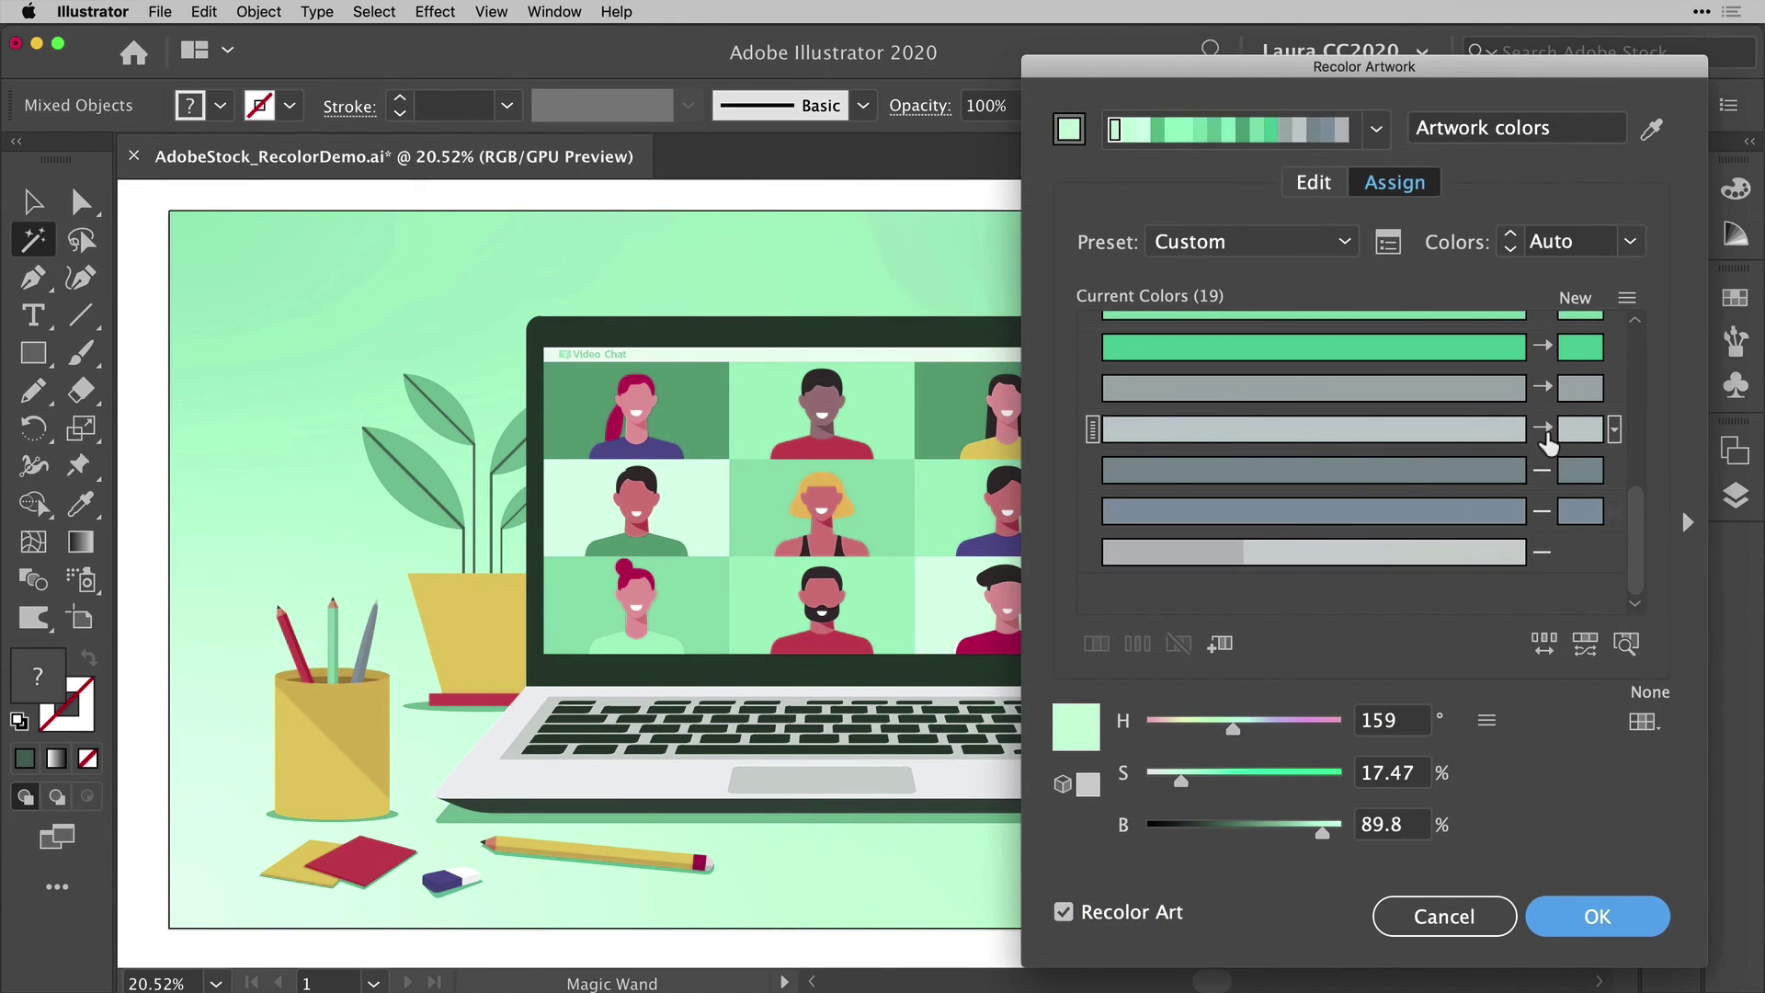
{"action": "left_click", "coordinate": [1542, 430]}
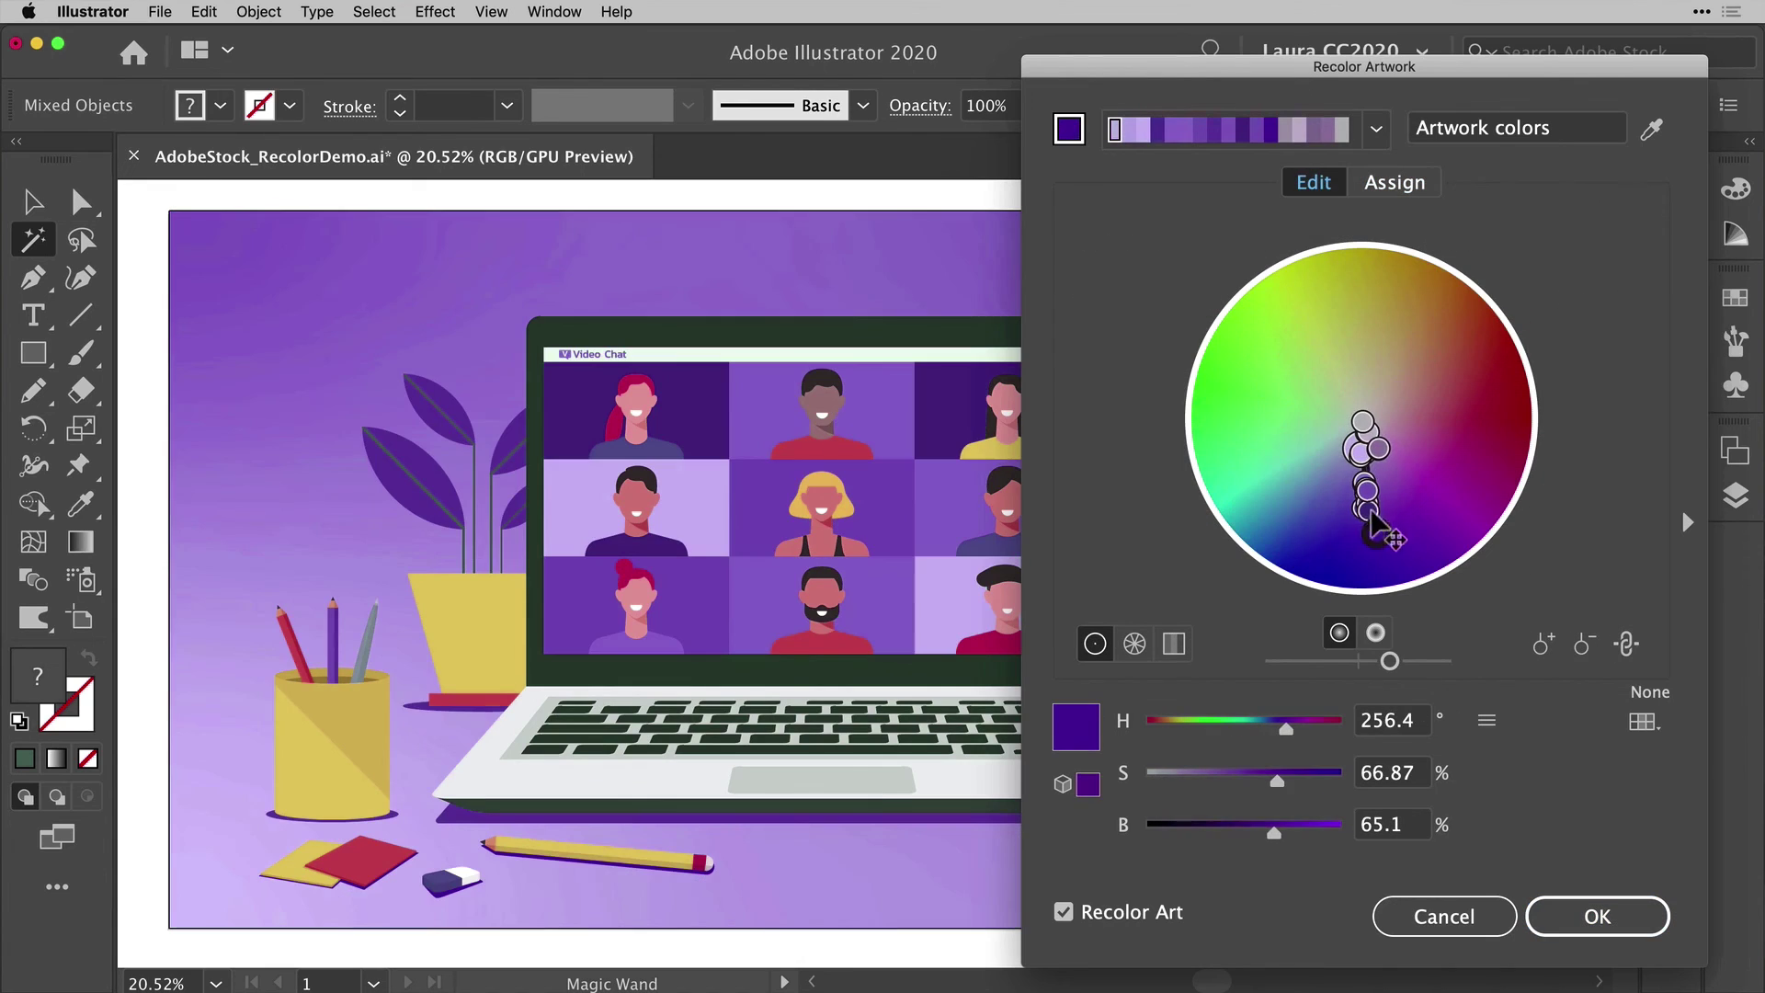
{"action": "mouse_move", "coordinate": [1377, 535]}
{"action": "left_mouse_down"}
{"action": "mouse_move", "coordinate": [1453, 495]}
{"action": "mouse_move", "coordinate": [1480, 403]}
{"action": "mouse_move", "coordinate": [1431, 328]}
{"action": "left_mouse_up"}
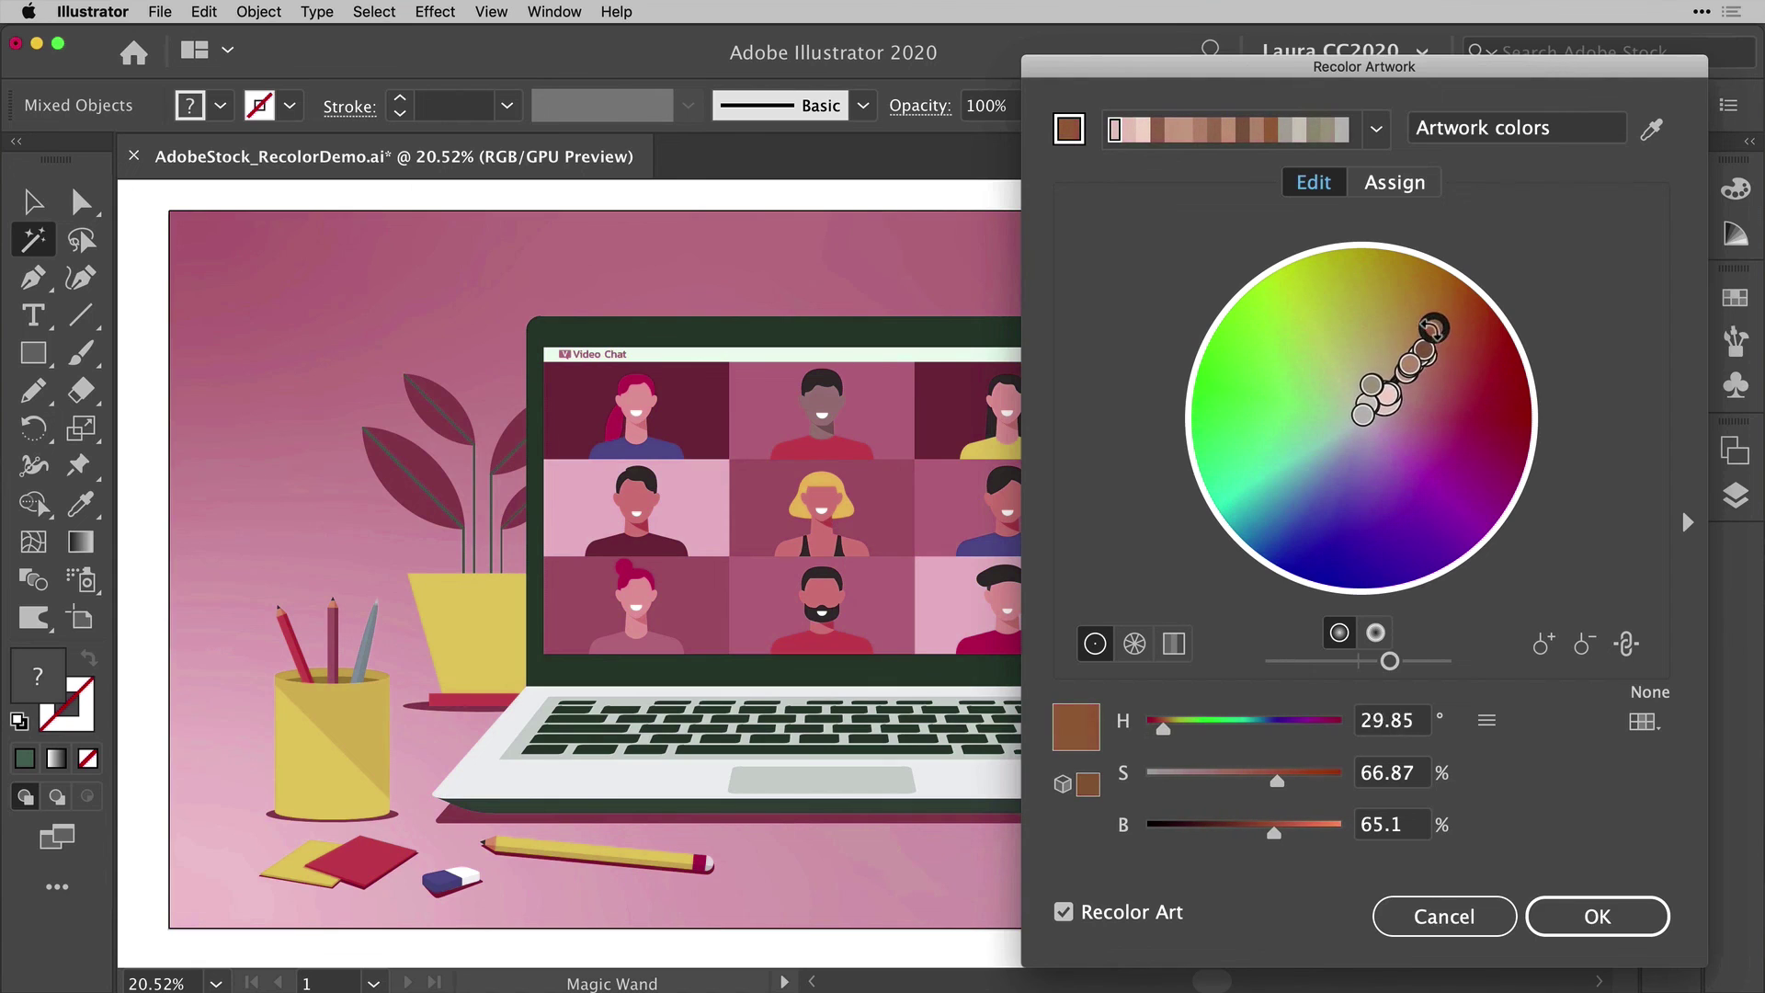